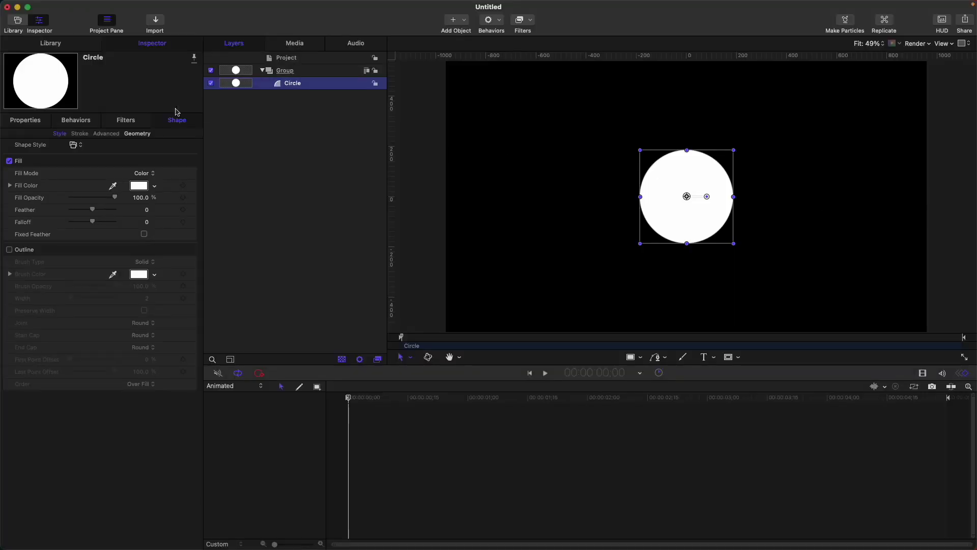
Show the Properties tab and select the Group containing the white circle
{"action": "left_click", "coordinate": [20, 122]}
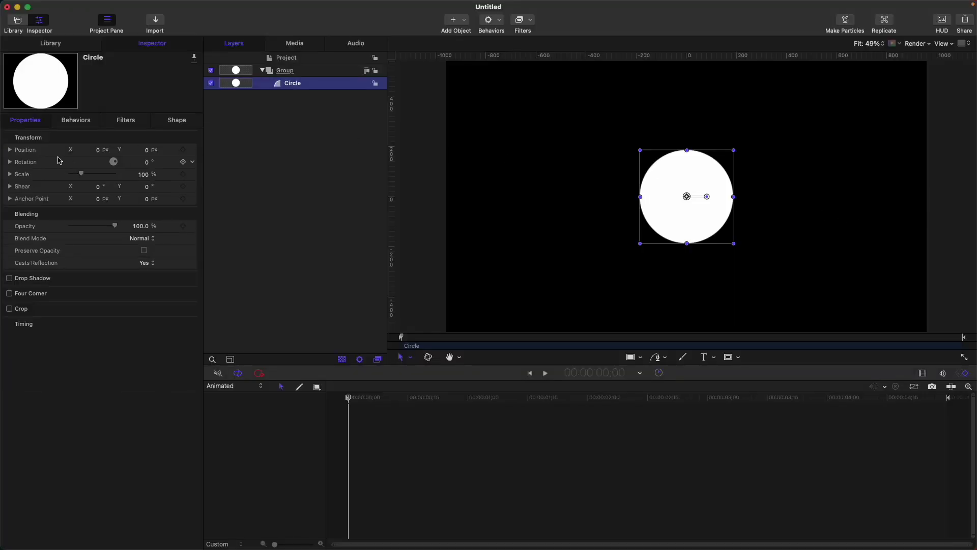
{"action": "left_click", "coordinate": [318, 74]}
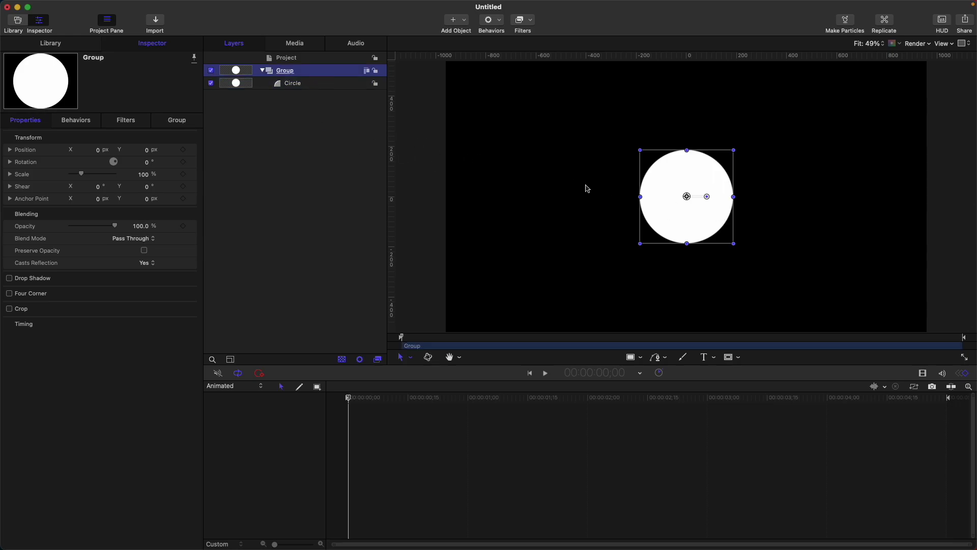
{"action": "key", "text": "m"}
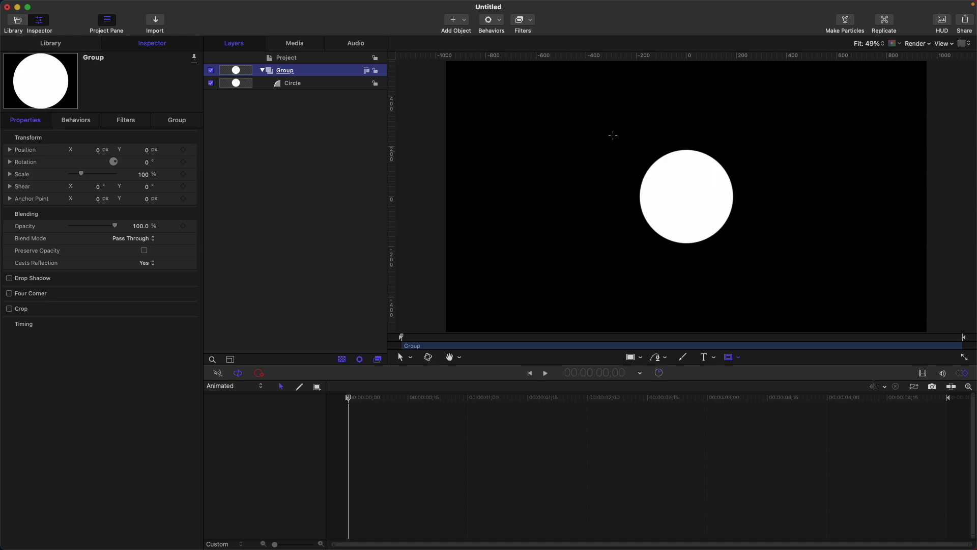
Draw a rectangle mask over the circle's left half and show its Mask controls
{"action": "left_click_drag", "start_coordinate": [595, 119], "coordinate": [687, 265]}
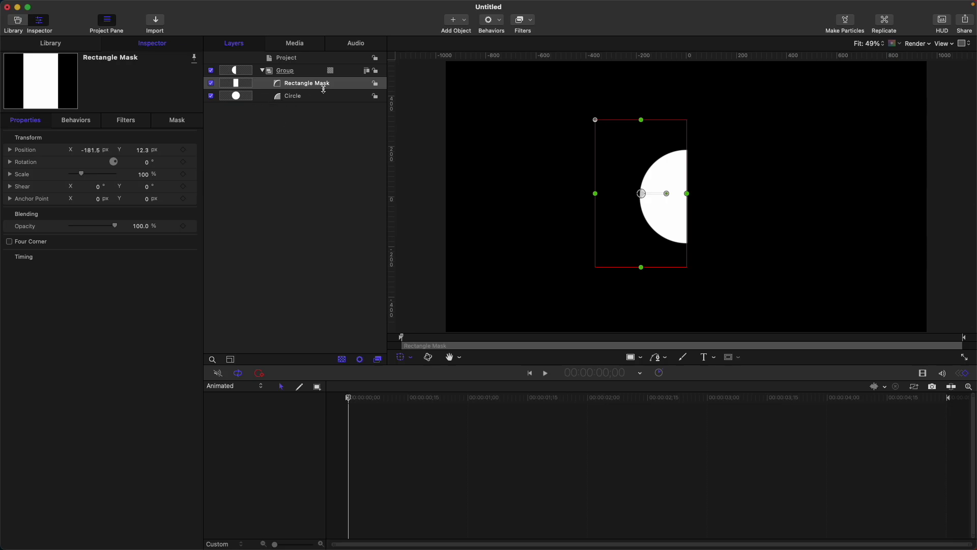
{"action": "left_click", "coordinate": [180, 121]}
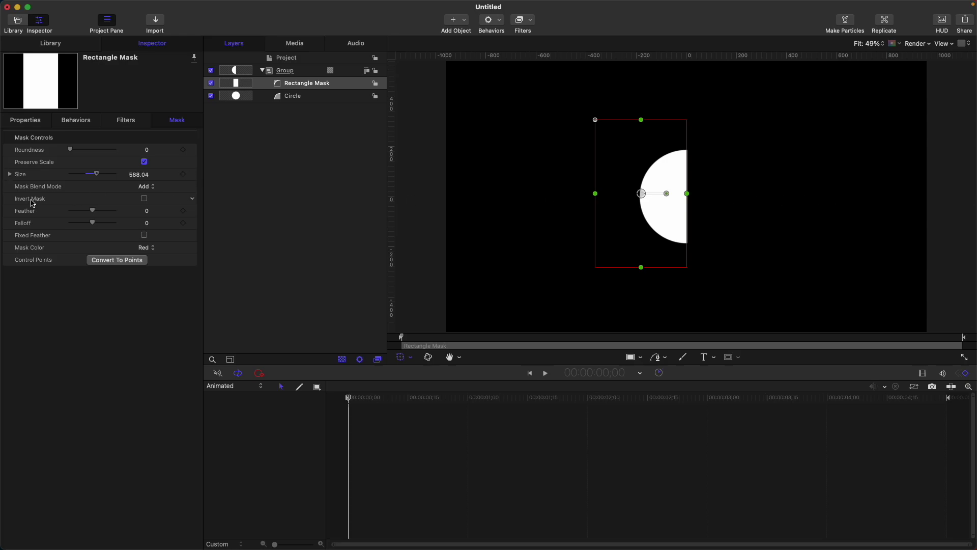
Toggle Invert Mask on and off, then set Mask Blend Mode to Subtract
{"action": "left_click", "coordinate": [144, 198]}
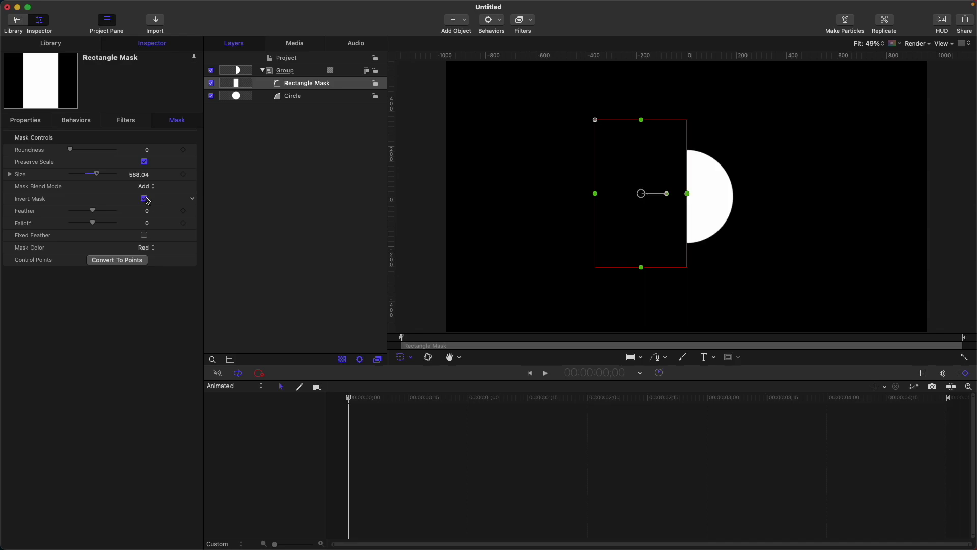
{"action": "left_click", "coordinate": [144, 198]}
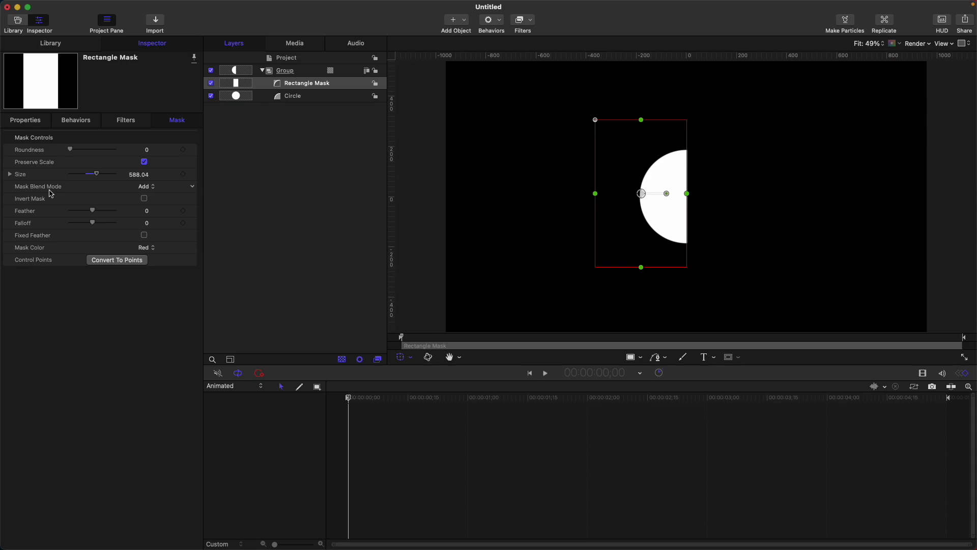
{"action": "left_click", "coordinate": [146, 187]}
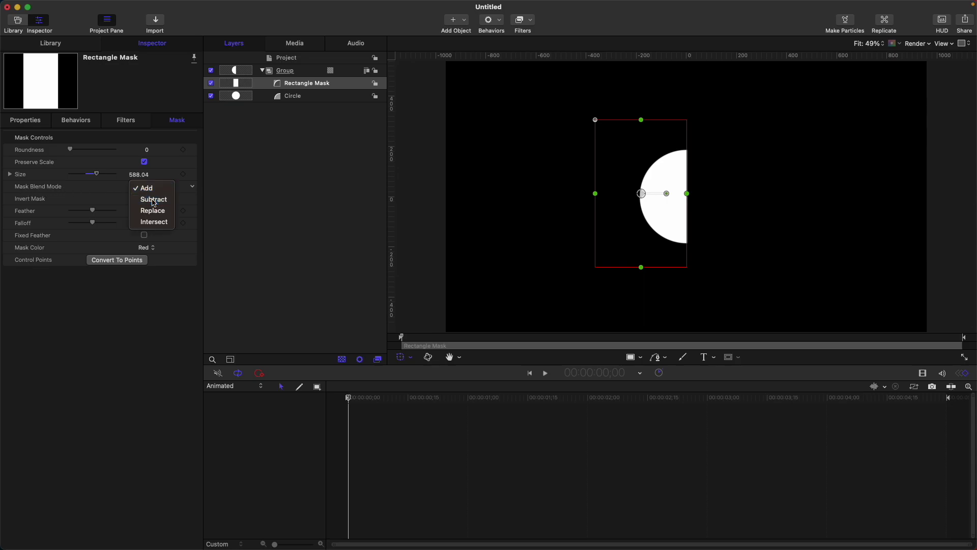
{"action": "left_click", "coordinate": [153, 200]}
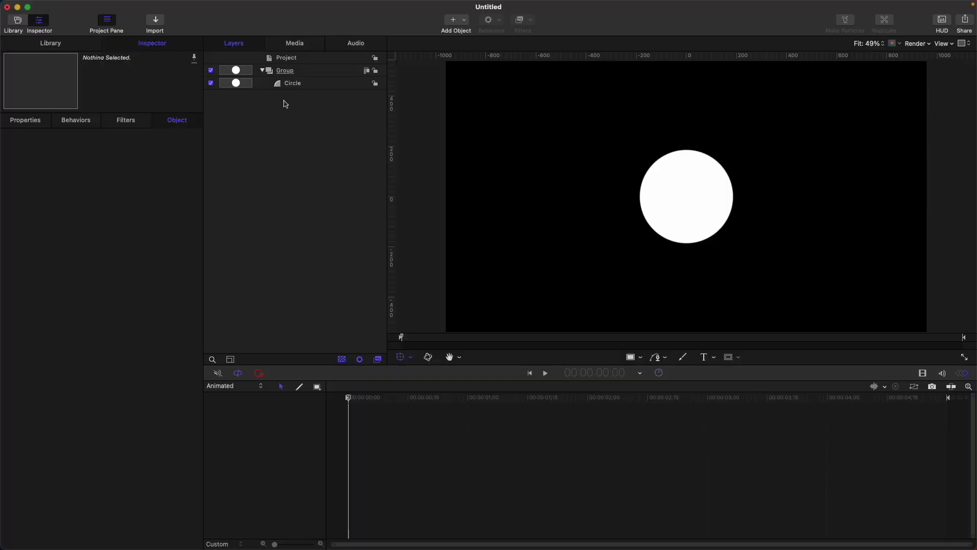
Add a Pentagon shape from the Library to the circle's Group
{"action": "left_click", "coordinate": [305, 70]}
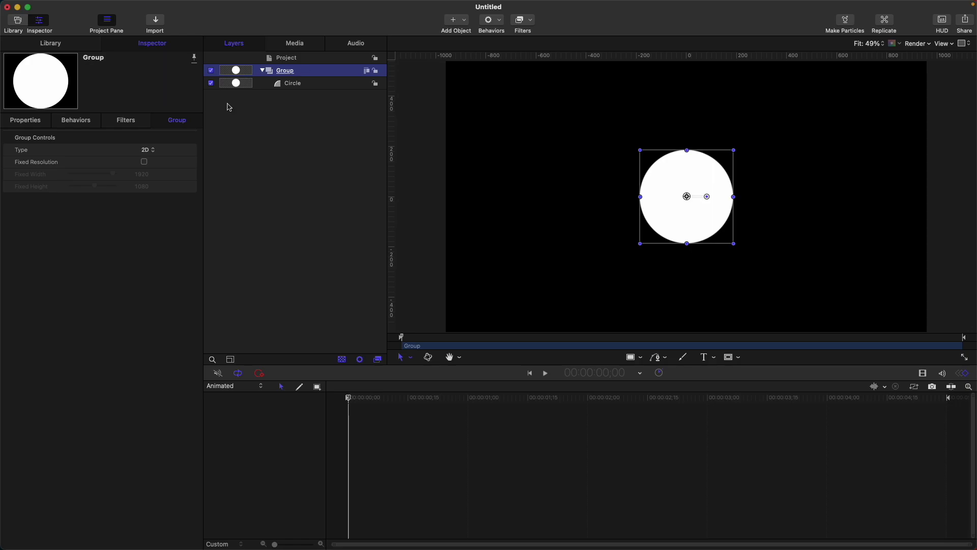
{"action": "left_click", "coordinate": [60, 46]}
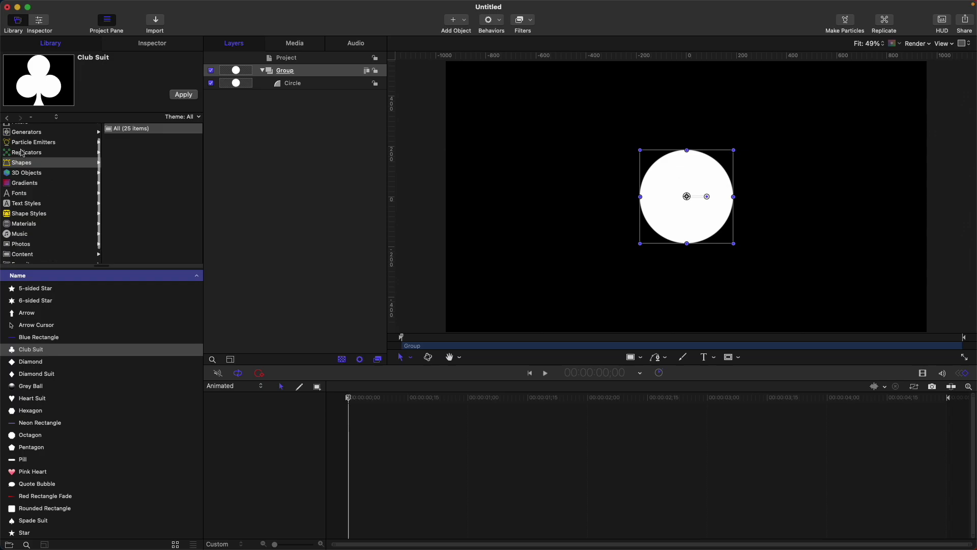
{"action": "left_click", "coordinate": [27, 164]}
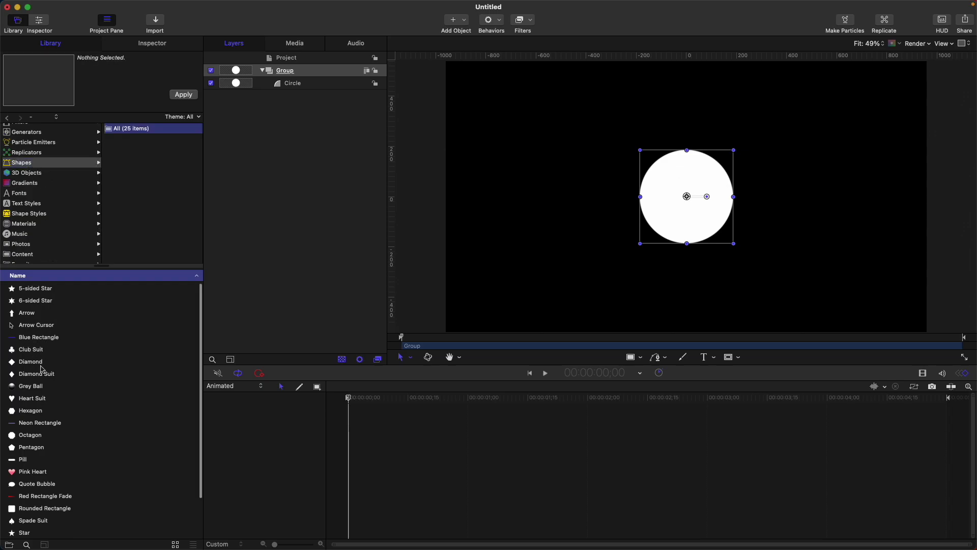
{"action": "left_click", "coordinate": [41, 448]}
{"action": "left_click", "coordinate": [181, 97]}
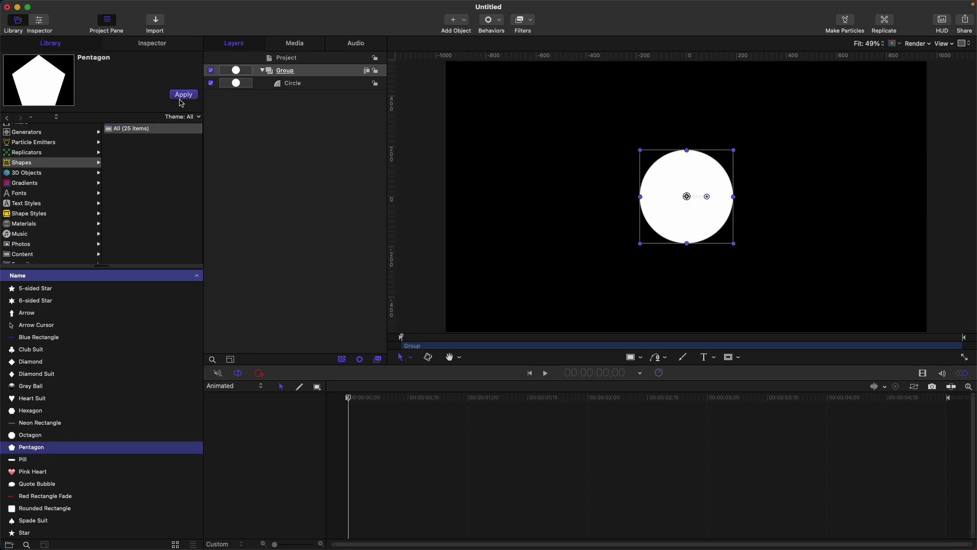
Make the pentagon's fill cyan and move it down to Y -155.5 px
{"action": "left_click", "coordinate": [162, 44]}
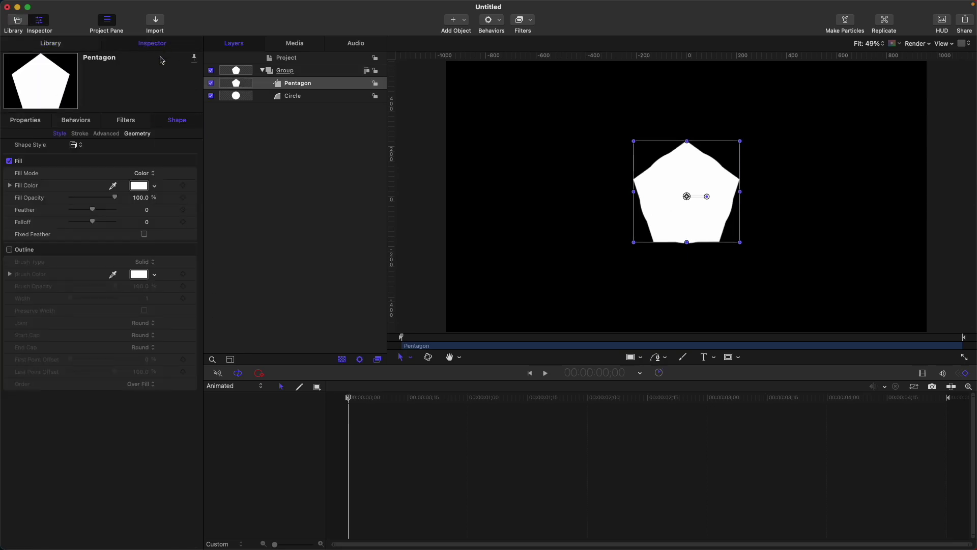
{"action": "left_click", "coordinate": [146, 188]}
{"action": "left_click", "coordinate": [456, 180]}
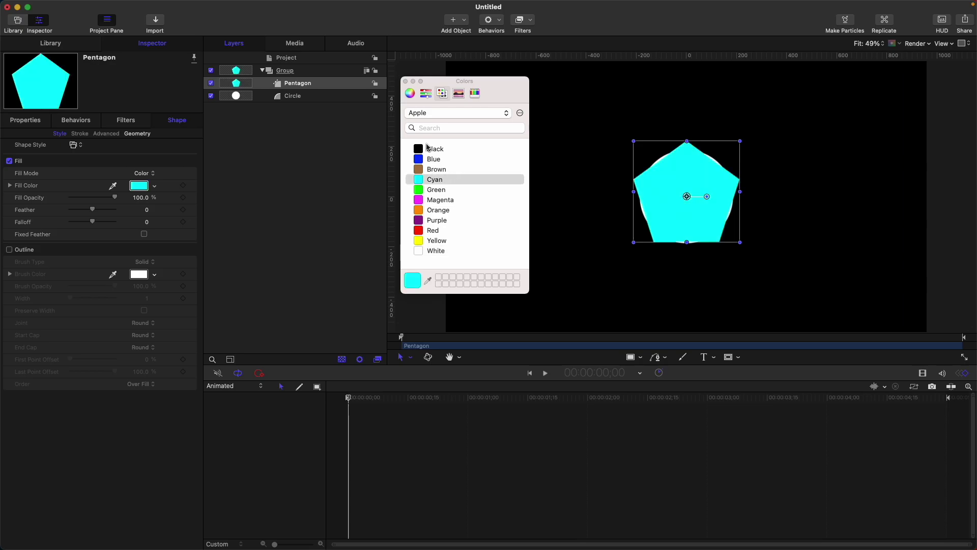
{"action": "left_click", "coordinate": [406, 81]}
{"action": "left_click", "coordinate": [25, 120]}
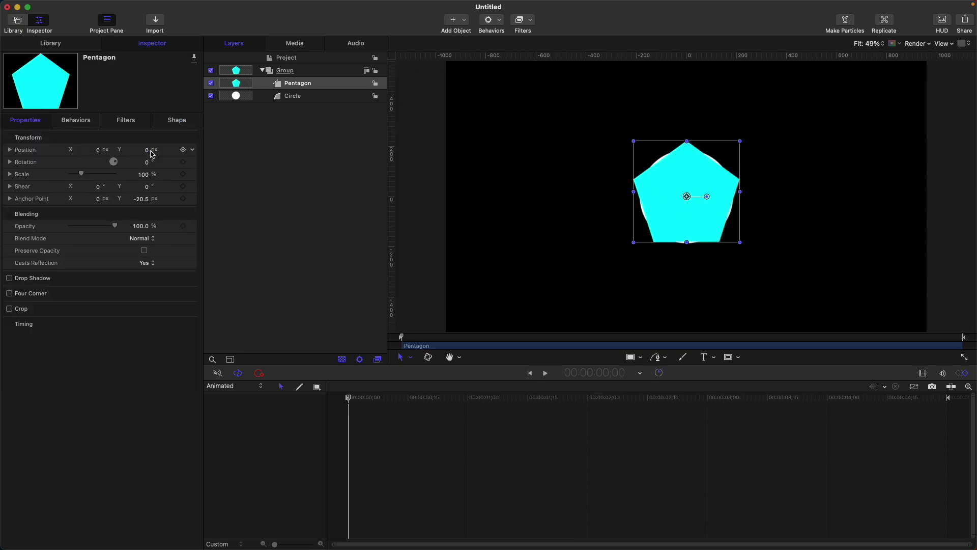
{"action": "left_click_drag", "start_coordinate": [152, 154], "coordinate": [219, 122]}
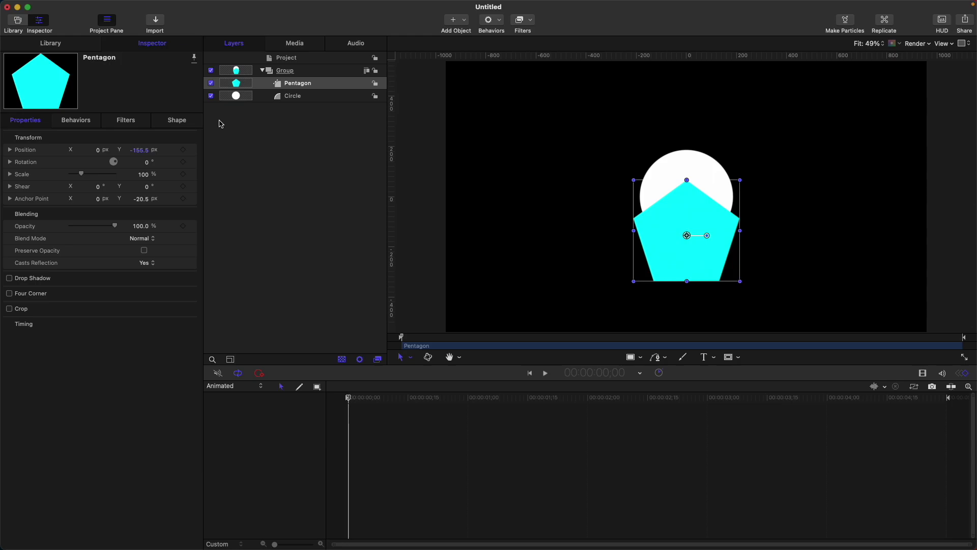
Turn the Pentagon into a mask for the circle from the Object menu
{"action": "left_click", "coordinate": [339, 86]}
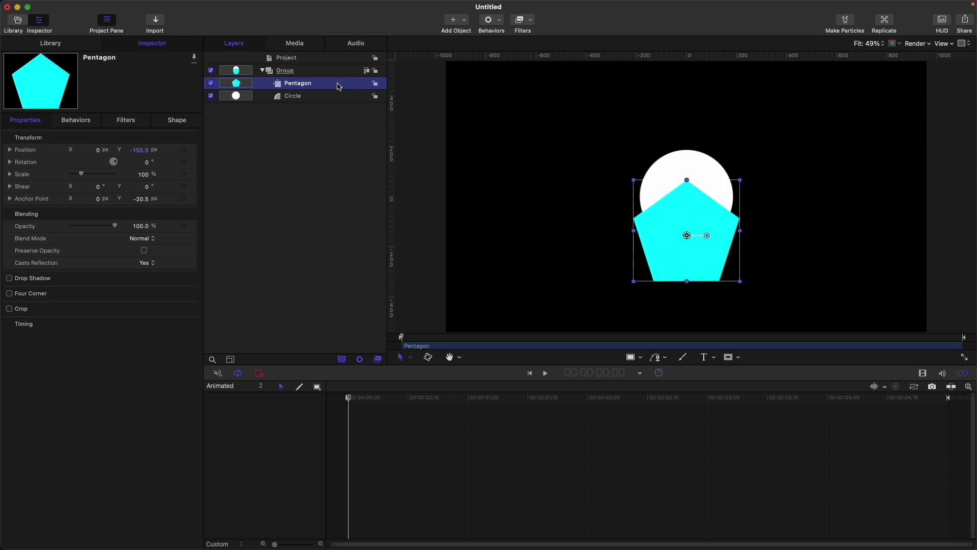
{"action": "mouse_move", "coordinate": [105, 3]}
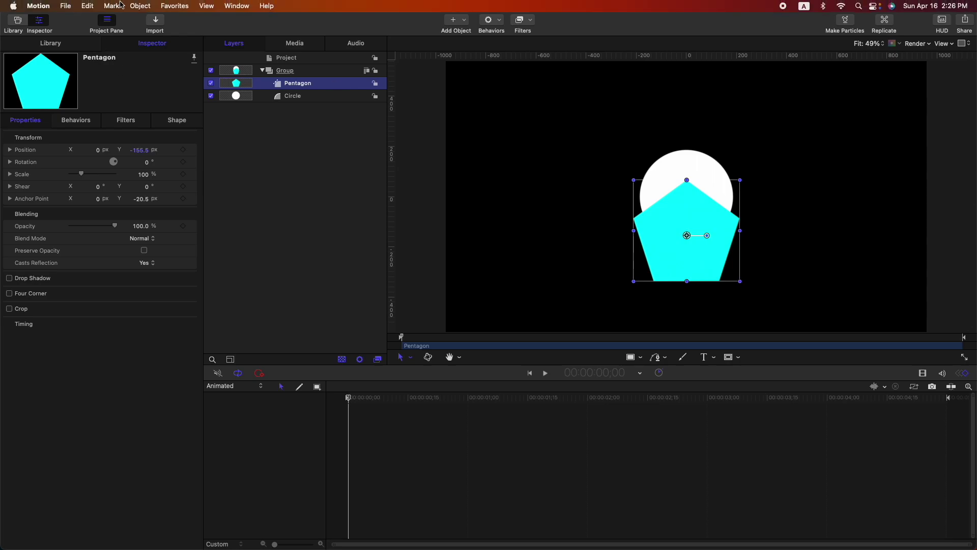
{"action": "left_click", "coordinate": [140, 6]}
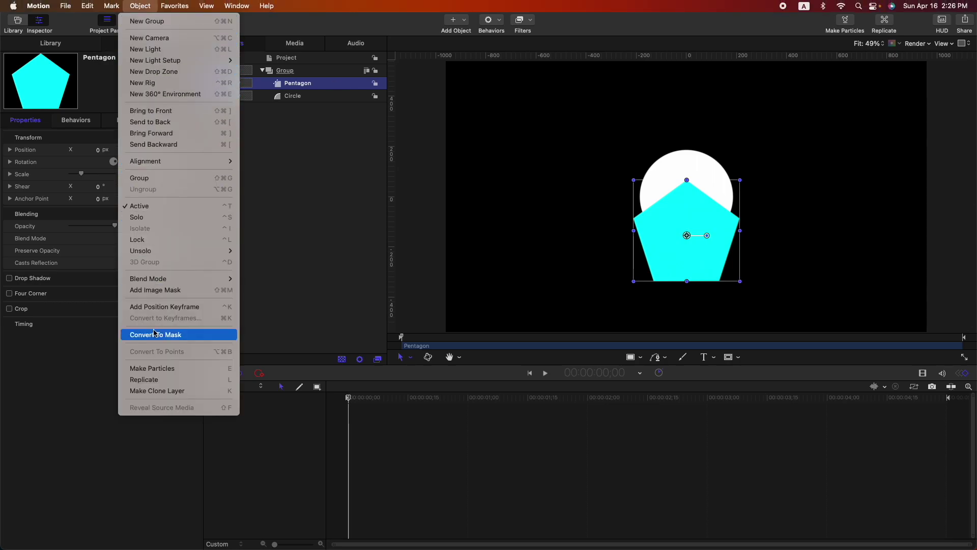
{"action": "left_click", "coordinate": [213, 338]}
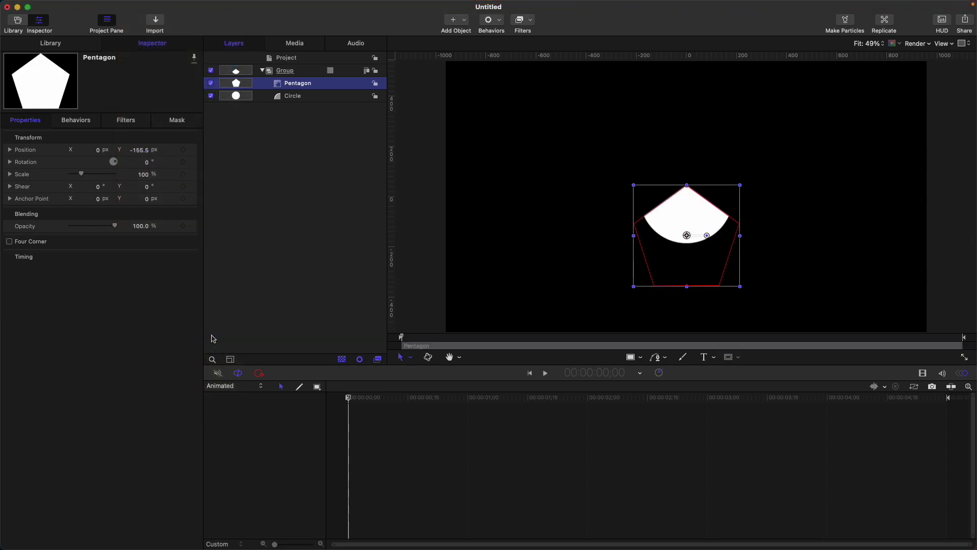
Reset the Pentagon's position to X 0, Y 0 at the canvas centre
{"action": "left_click", "coordinate": [301, 99]}
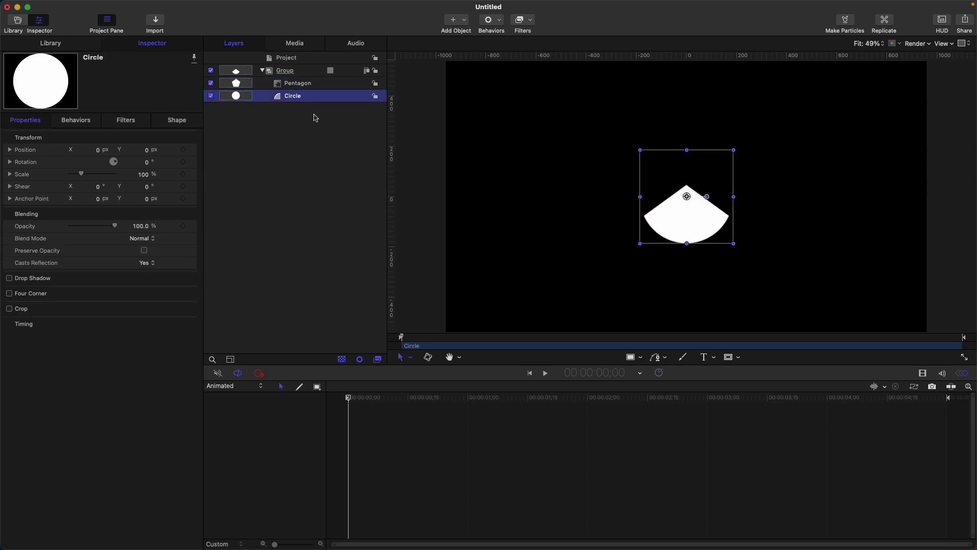
{"action": "left_click", "coordinate": [307, 85]}
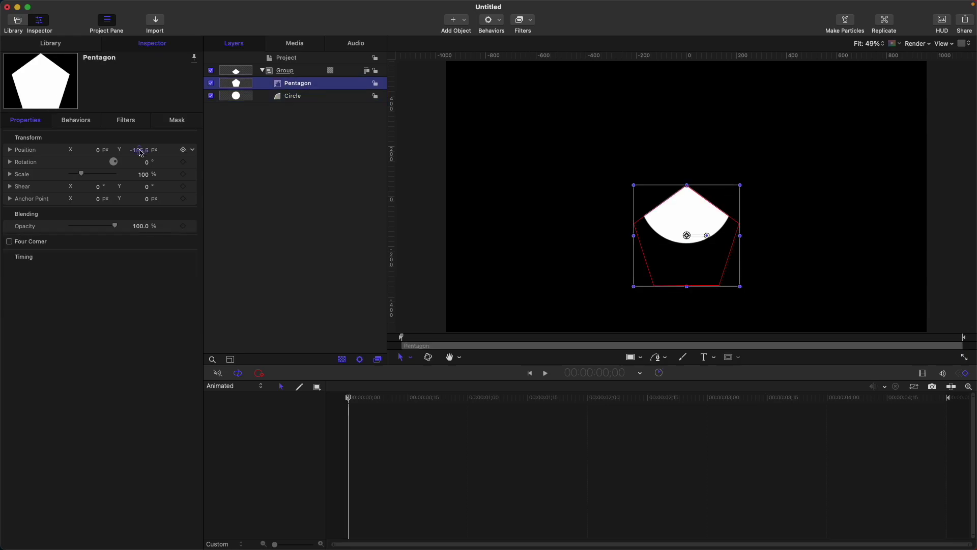
{"action": "left_click_drag", "start_coordinate": [138, 150], "coordinate": [688, 197]}
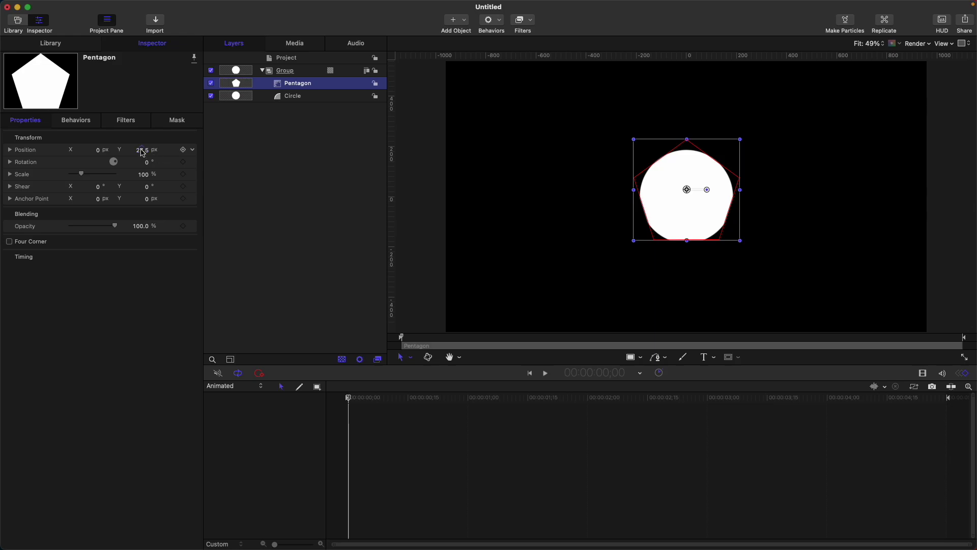
{"action": "mouse_move", "coordinate": [142, 150]}
{"action": "left_mouse_down"}
{"action": "mouse_move", "coordinate": [213, 145]}
{"action": "mouse_move", "coordinate": [143, 152]}
{"action": "left_mouse_up"}
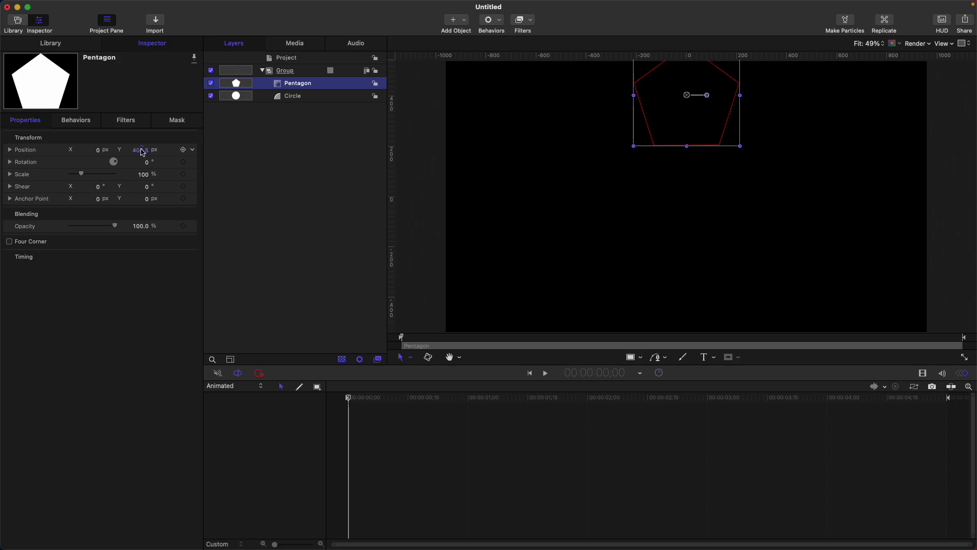
{"action": "left_click", "coordinate": [193, 151]}
{"action": "left_click", "coordinate": [214, 162]}
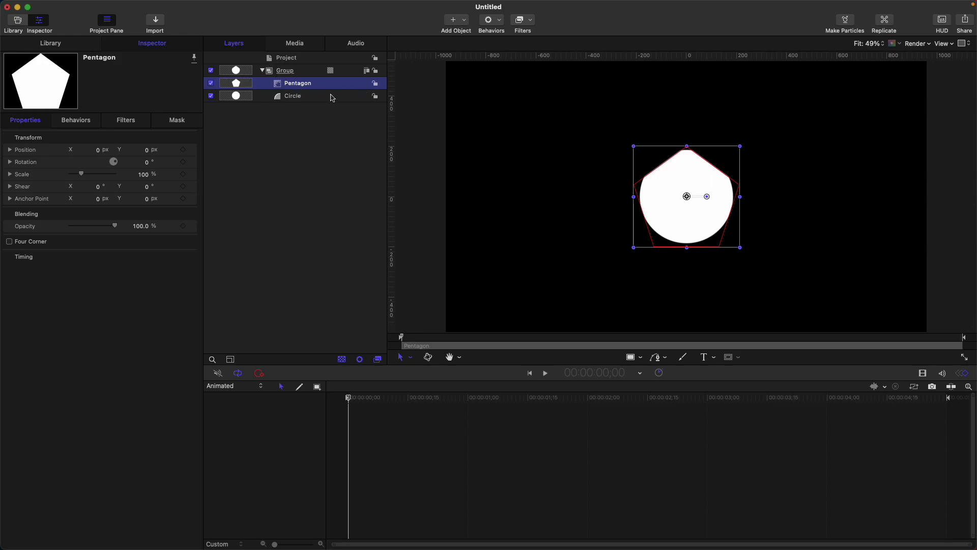
Convert the Pentagon into an editable shape with Object > Convert To Shape
{"action": "left_click", "coordinate": [140, 6]}
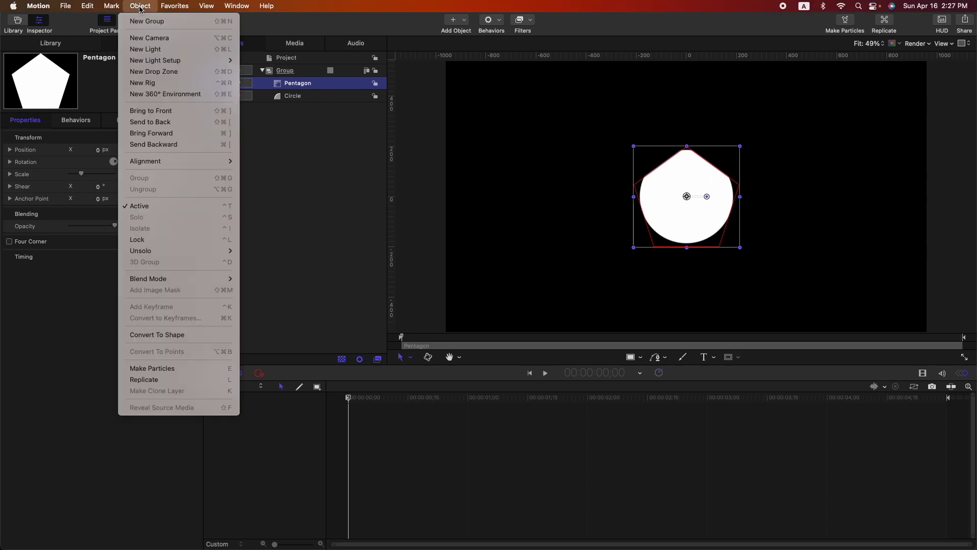
{"action": "left_click", "coordinate": [161, 334]}
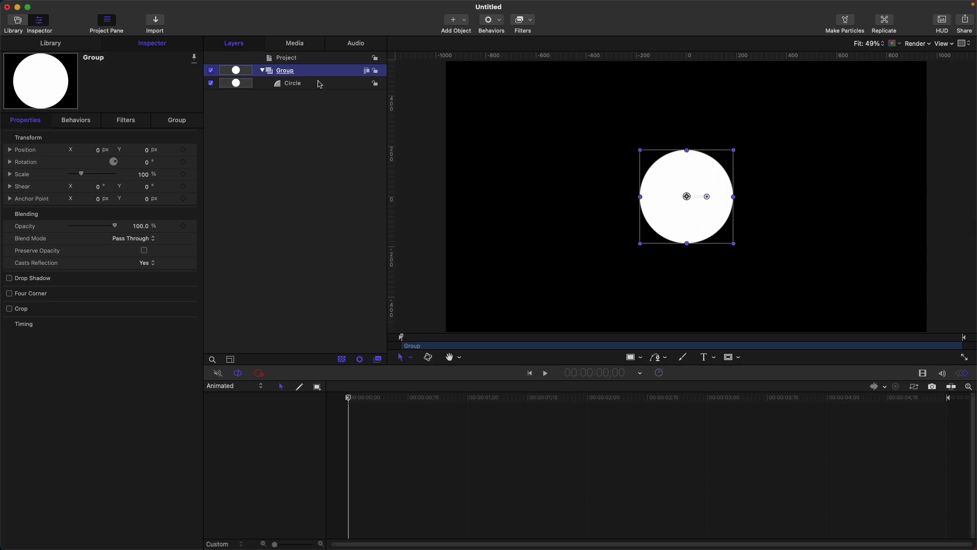
{"action": "key", "text": "alt+r"}
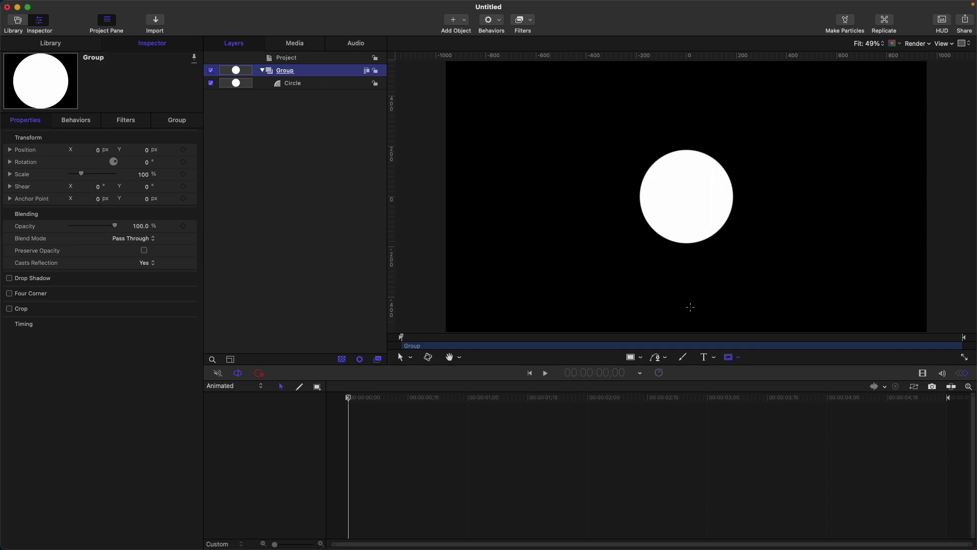
{"action": "left_click_drag", "start_coordinate": [615, 136], "coordinate": [685, 266]}
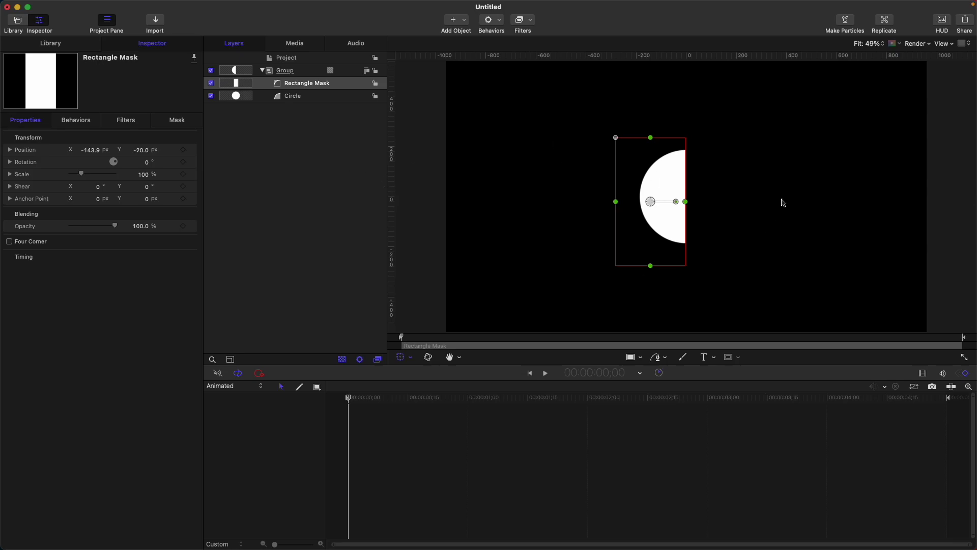
{"action": "key", "text": "super+z"}
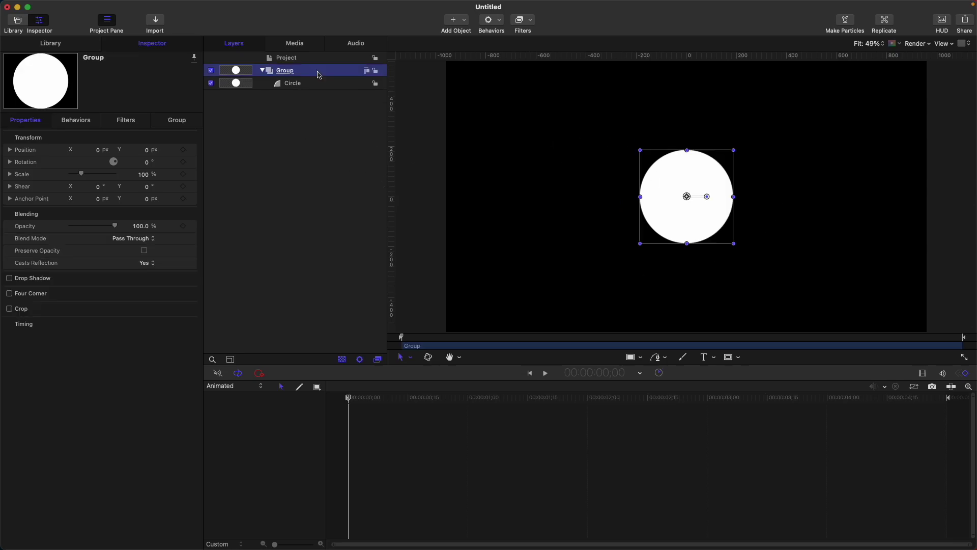
{"action": "left_click", "coordinate": [739, 358]}
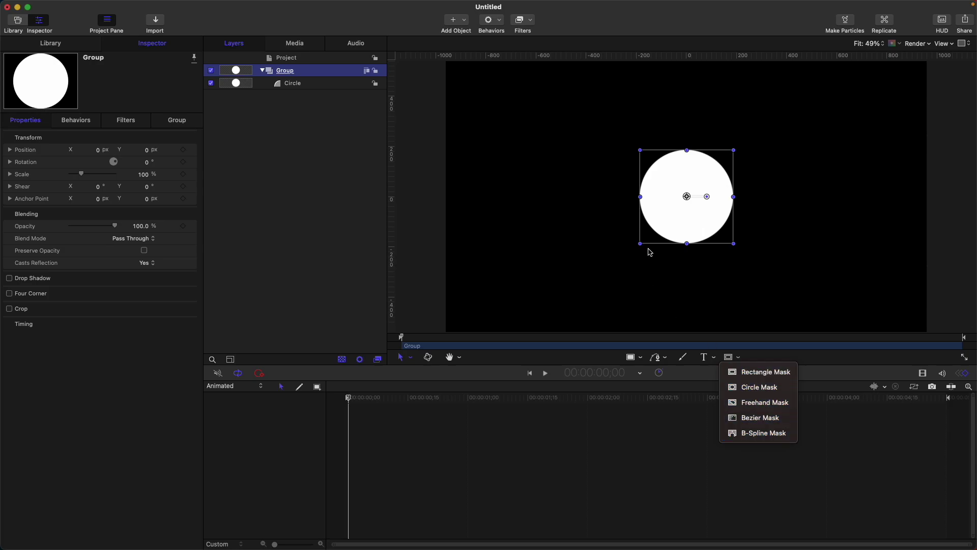
{"action": "left_click", "coordinate": [308, 73]}
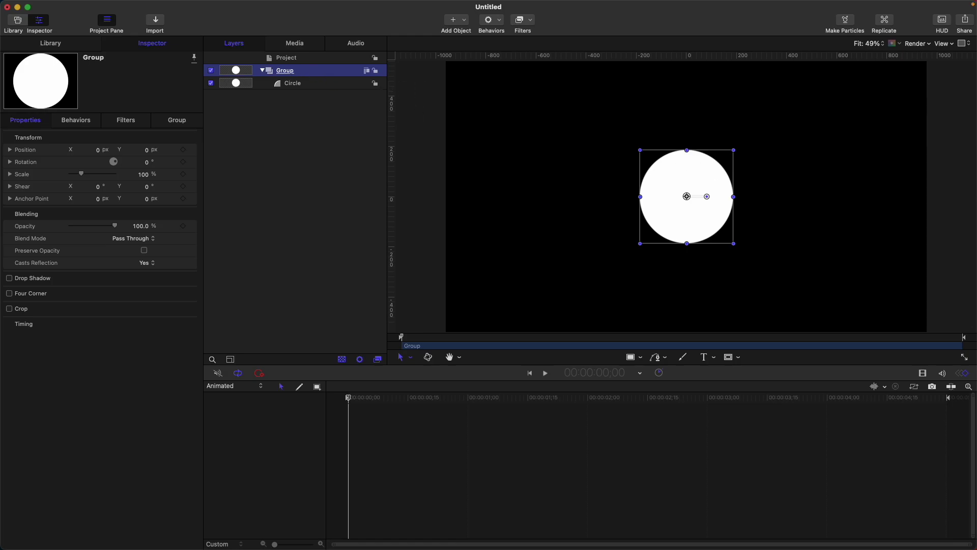
{"action": "key", "text": "m"}
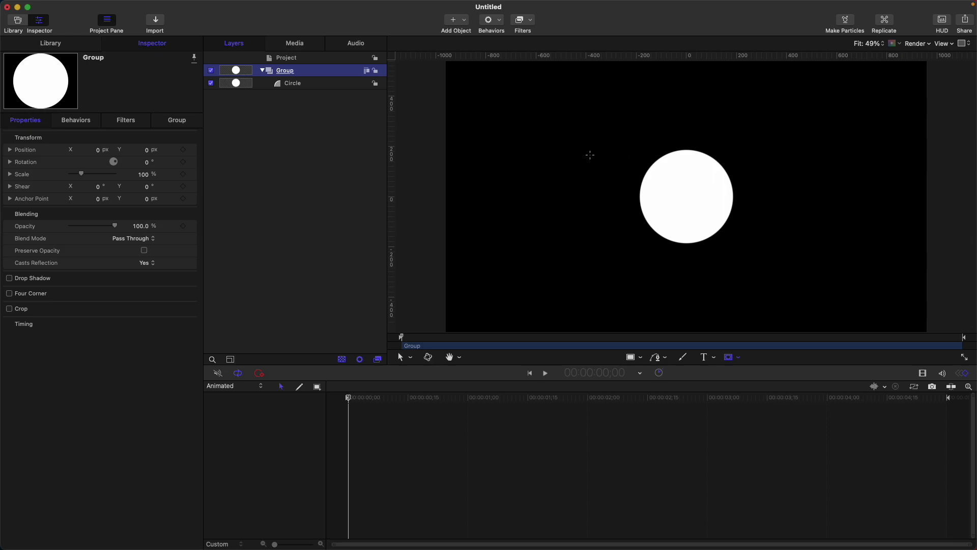
{"action": "left_click_drag", "start_coordinate": [587, 152], "coordinate": [677, 243]}
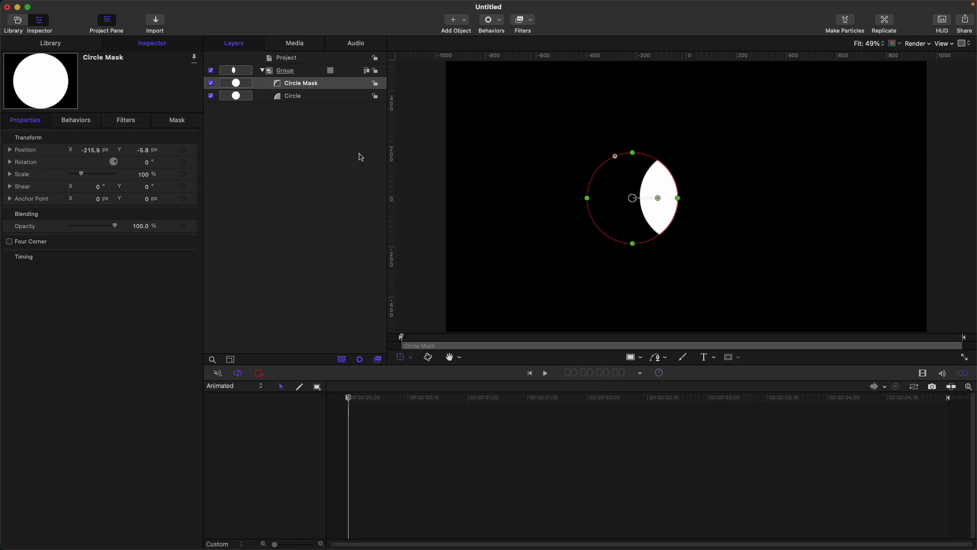
{"action": "left_click", "coordinate": [326, 88]}
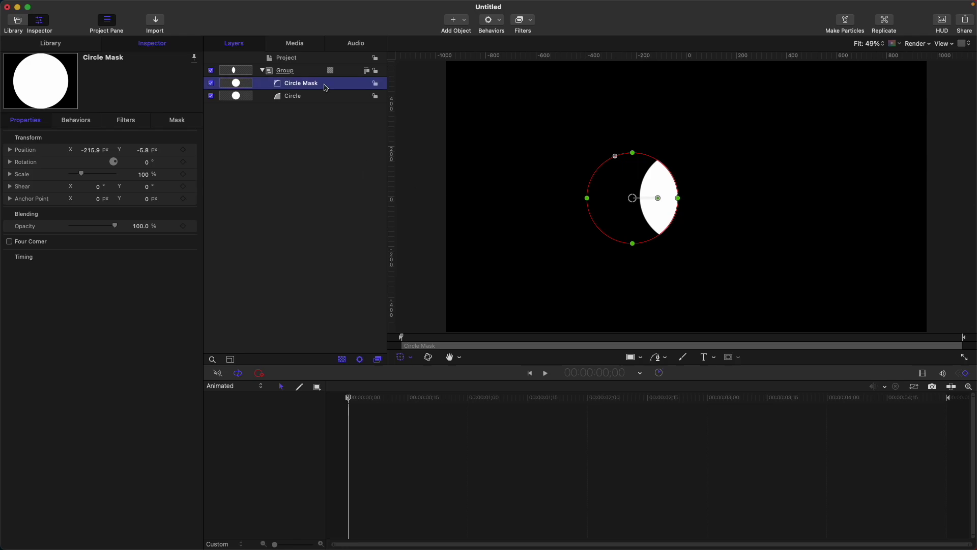
{"action": "key", "text": "Delete"}
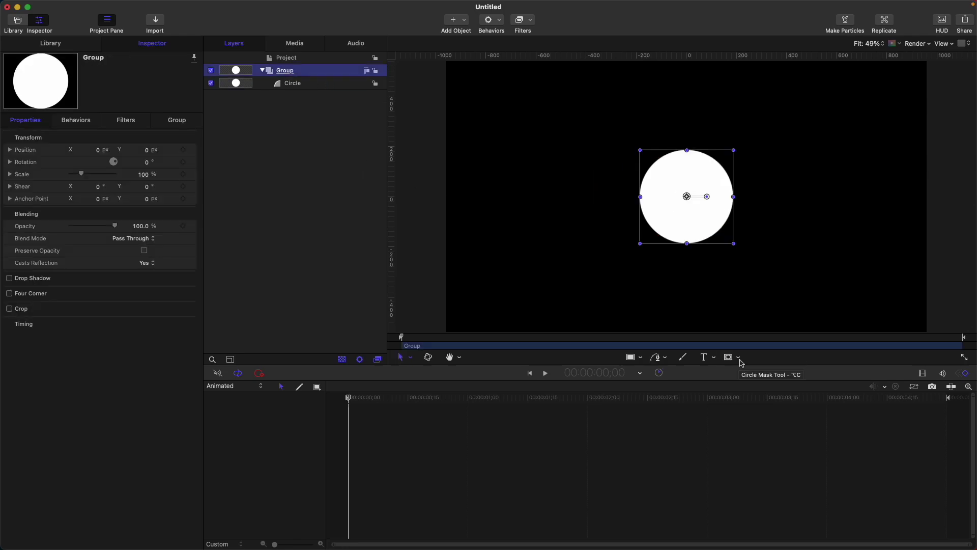
{"action": "left_click", "coordinate": [739, 359]}
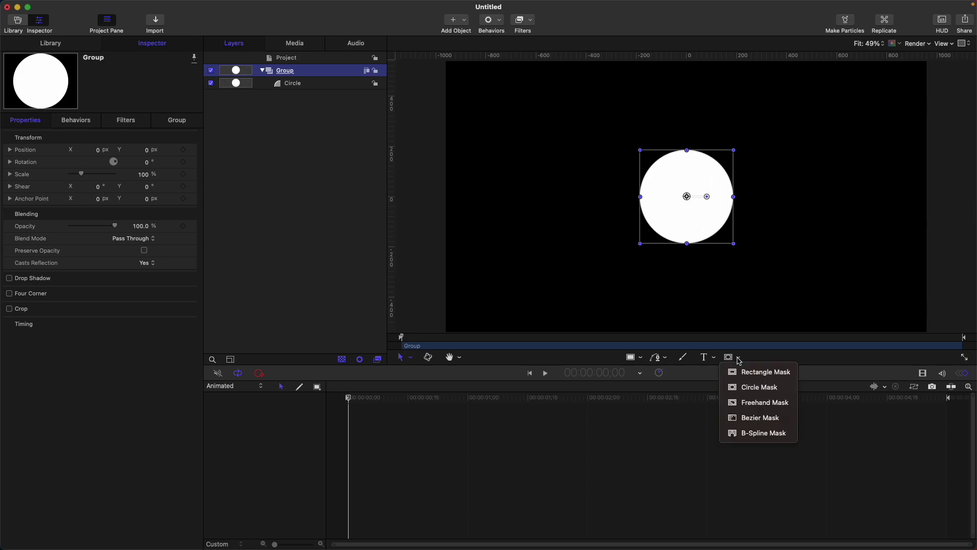
{"action": "left_click", "coordinate": [745, 401]}
{"action": "mouse_move", "coordinate": [558, 191]}
{"action": "left_mouse_down"}
{"action": "mouse_move", "coordinate": [722, 182]}
{"action": "mouse_move", "coordinate": [734, 171]}
{"action": "mouse_move", "coordinate": [764, 187]}
{"action": "mouse_move", "coordinate": [701, 278]}
{"action": "mouse_move", "coordinate": [642, 249]}
{"action": "mouse_move", "coordinate": [571, 236]}
{"action": "left_mouse_up"}
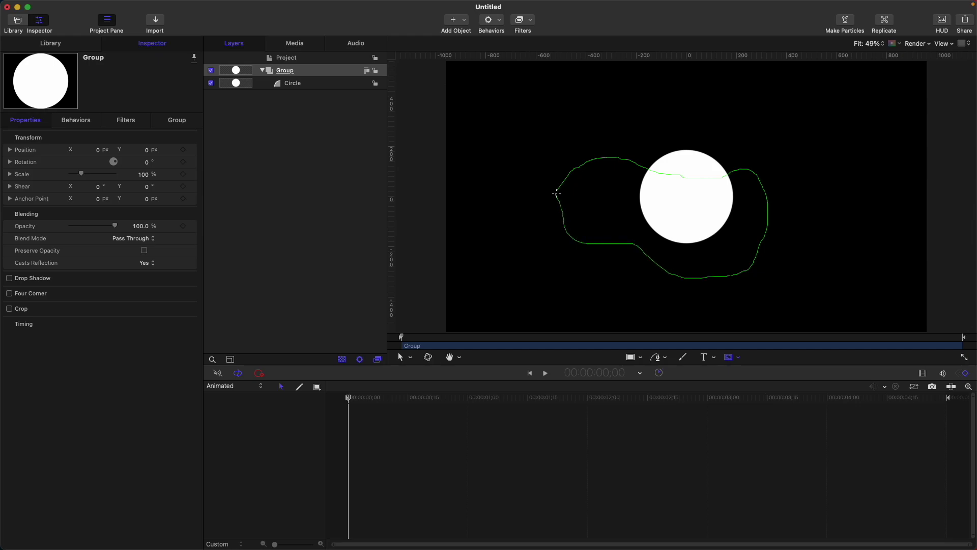
{"action": "left_click_drag", "start_coordinate": [556, 193], "coordinate": [557, 194]}
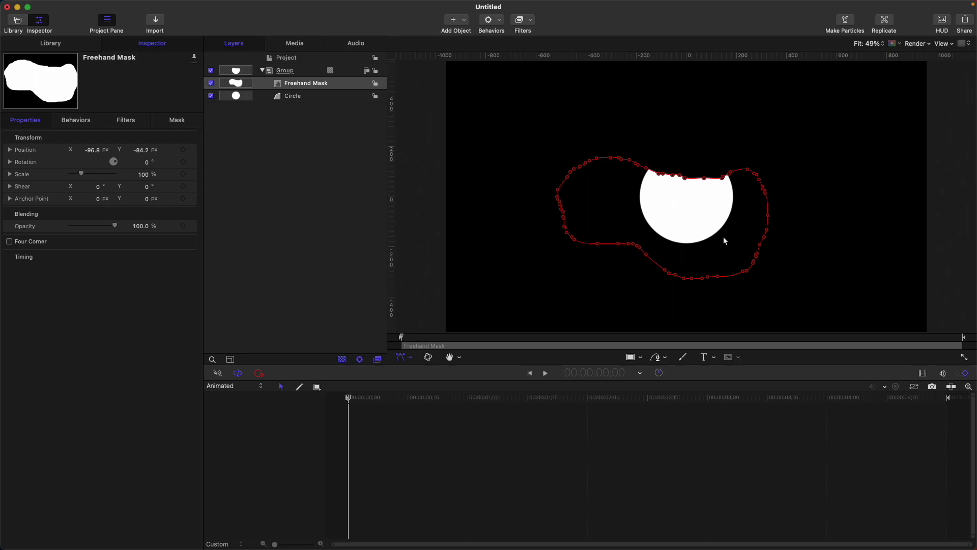
{"action": "key", "text": "Delete"}
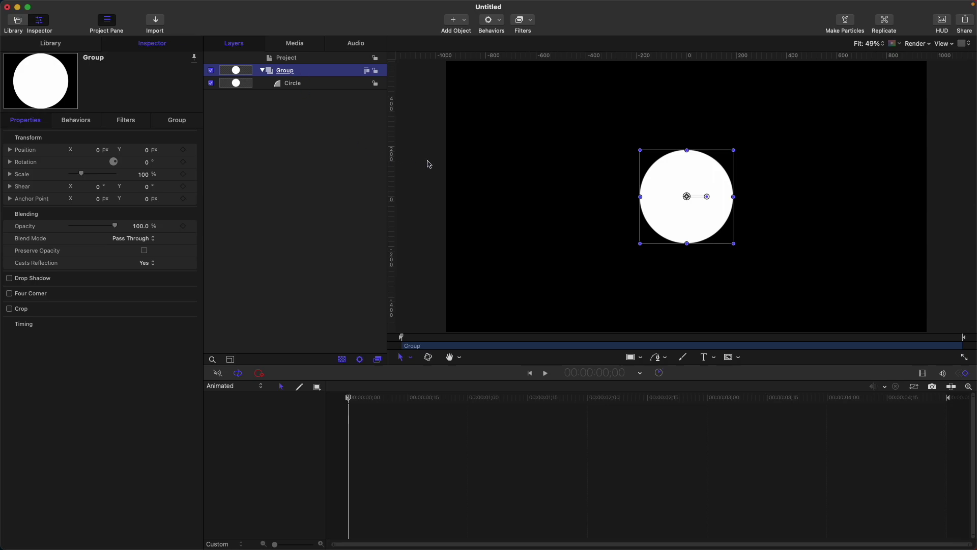
{"action": "key", "text": "alt+p"}
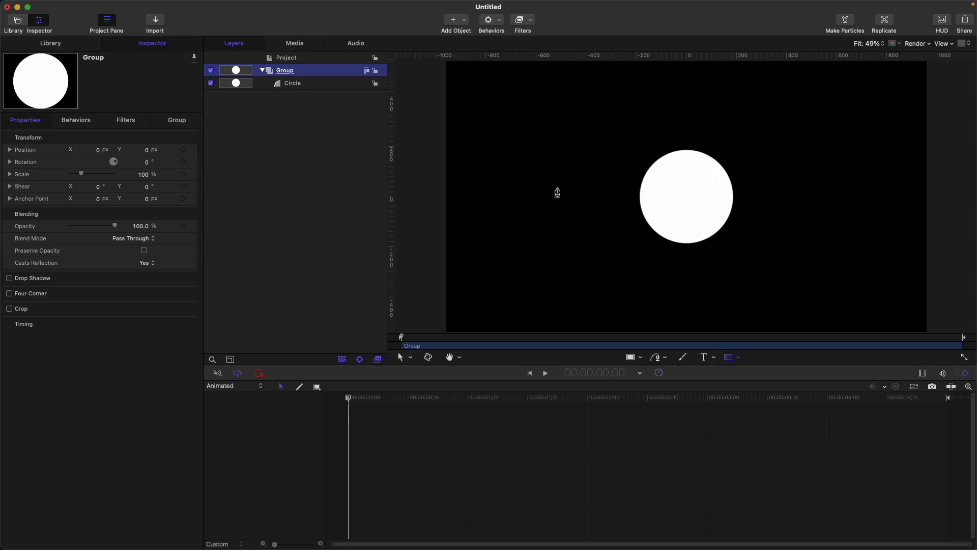
{"action": "left_click", "coordinate": [559, 187]}
{"action": "left_click", "coordinate": [560, 145]}
{"action": "left_click", "coordinate": [627, 160]}
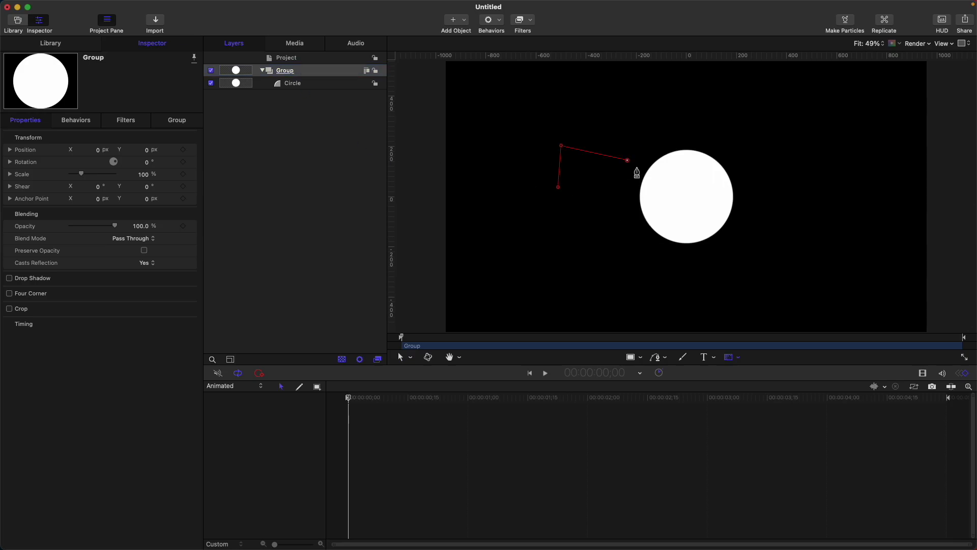
{"action": "left_click", "coordinate": [655, 190]}
{"action": "left_click", "coordinate": [690, 225]}
{"action": "left_click", "coordinate": [752, 233]}
{"action": "left_click", "coordinate": [766, 267]}
{"action": "left_click", "coordinate": [676, 303]}
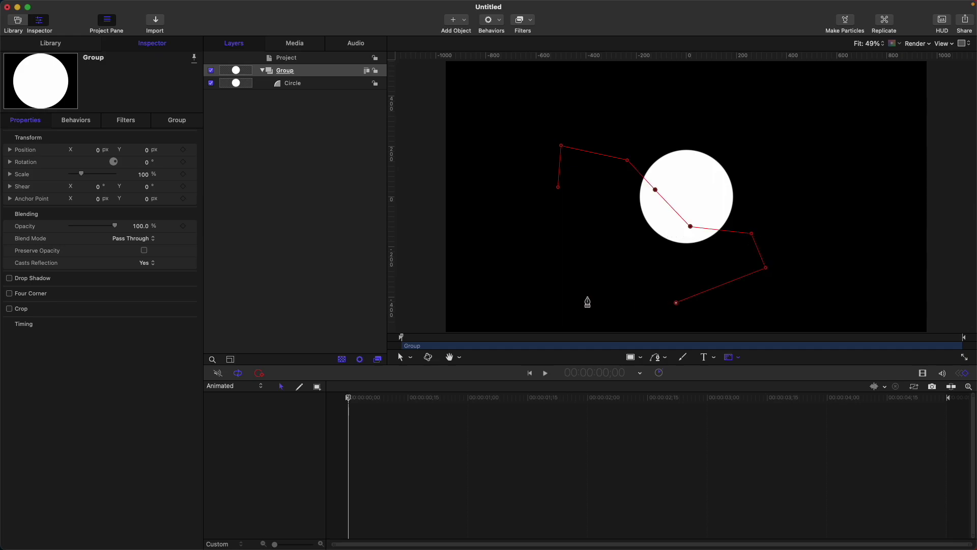
{"action": "left_click", "coordinate": [587, 287]}
{"action": "left_click", "coordinate": [559, 225]}
{"action": "left_click", "coordinate": [652, 247]}
{"action": "left_click", "coordinate": [668, 227]}
{"action": "left_click", "coordinate": [653, 212]}
{"action": "left_click", "coordinate": [622, 225]}
{"action": "left_click", "coordinate": [564, 207]}
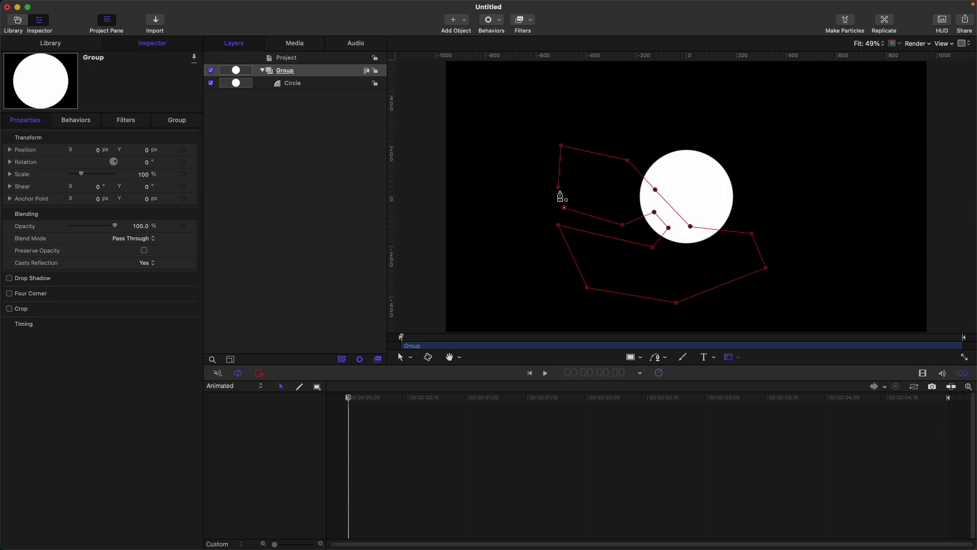
{"action": "left_click", "coordinate": [558, 186]}
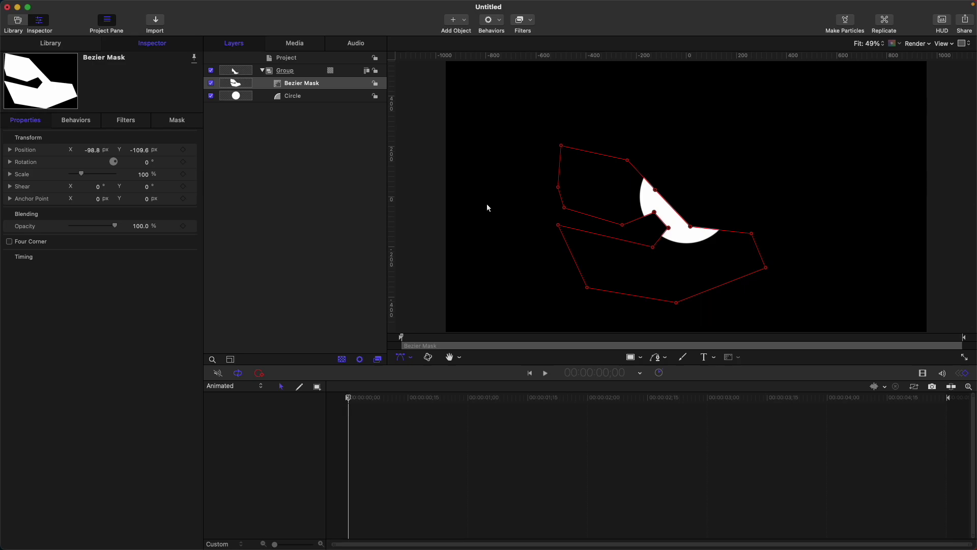
{"action": "key", "text": "Delete"}
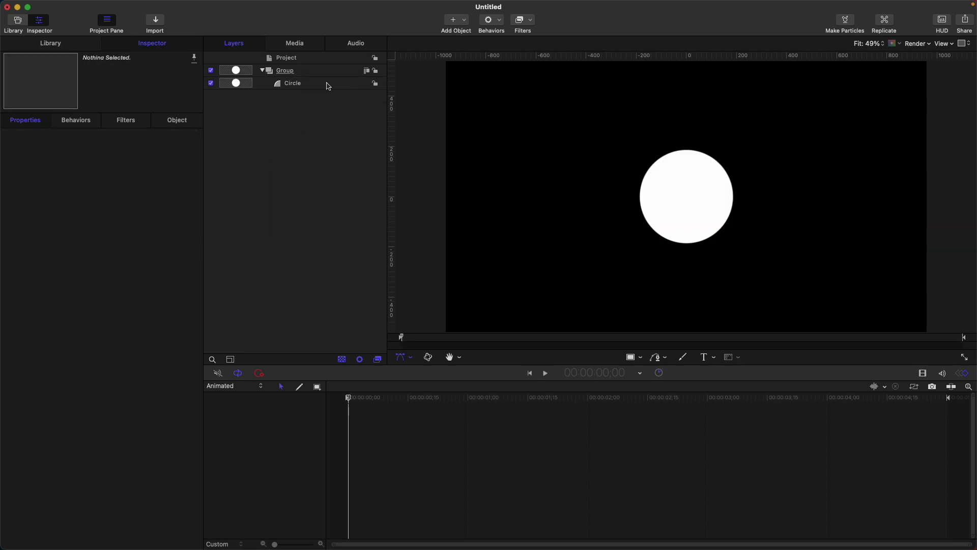
{"action": "left_click", "coordinate": [324, 71]}
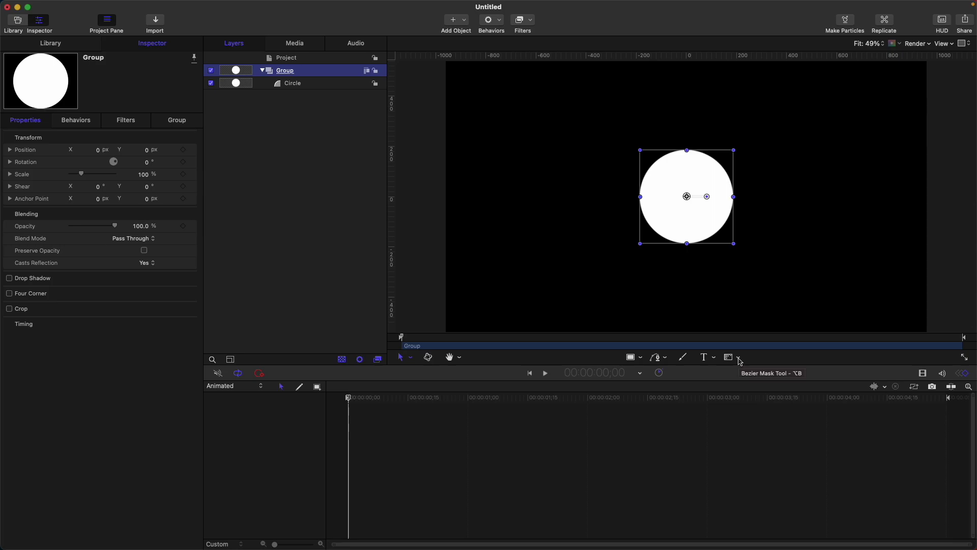
{"action": "left_click", "coordinate": [739, 360]}
{"action": "left_click", "coordinate": [735, 432]}
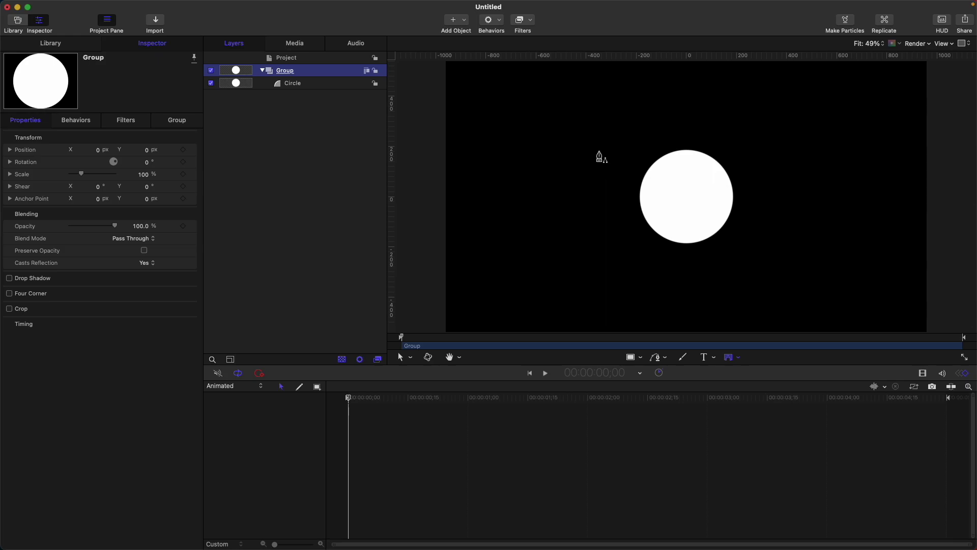
{"action": "left_click", "coordinate": [583, 190]}
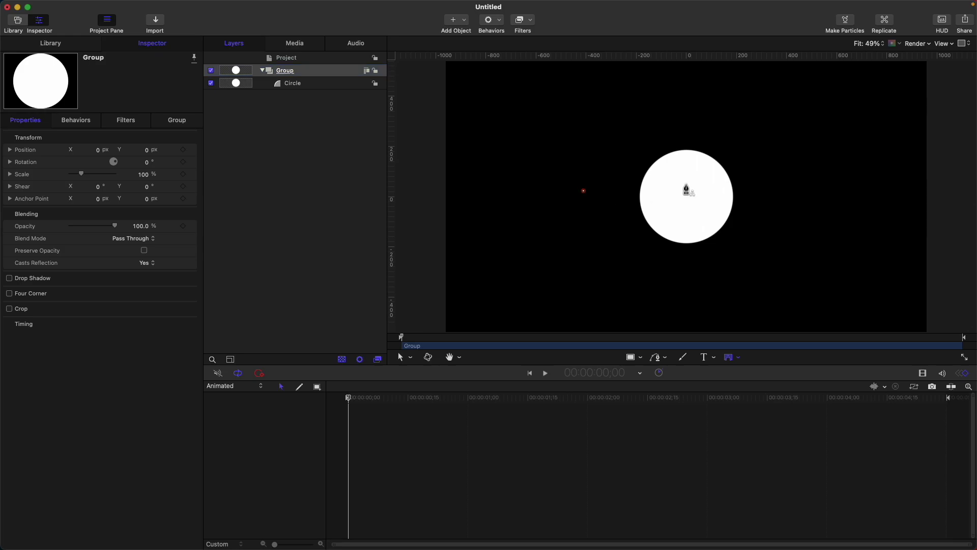
{"action": "double_click", "coordinate": [686, 184]}
{"action": "key", "text": "super+z"}
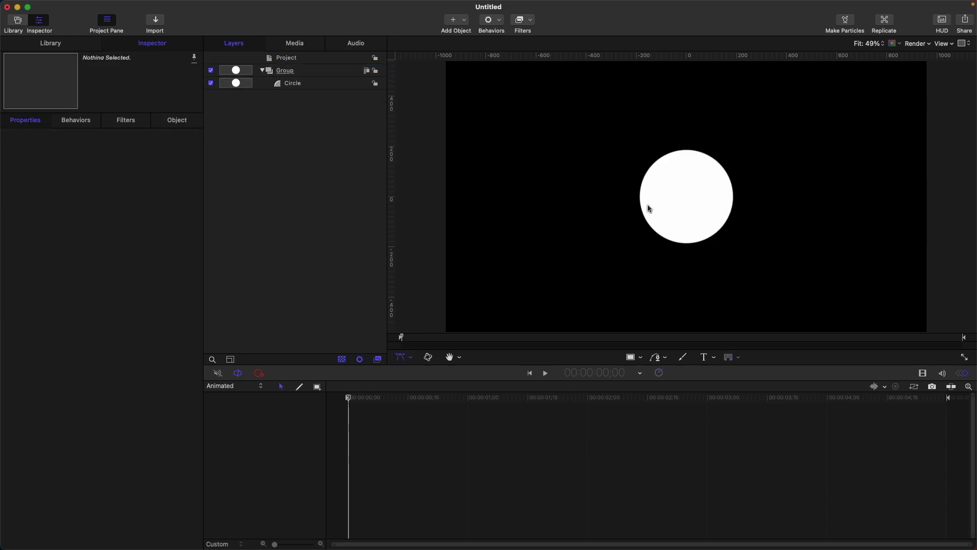
{"action": "left_click", "coordinate": [593, 216]}
{"action": "left_click", "coordinate": [683, 179]}
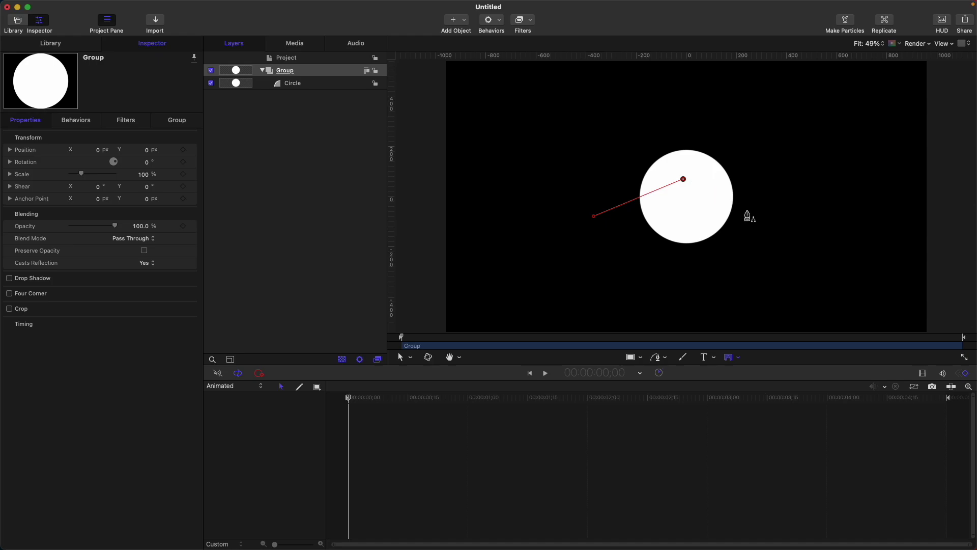
{"action": "left_click", "coordinate": [760, 226]}
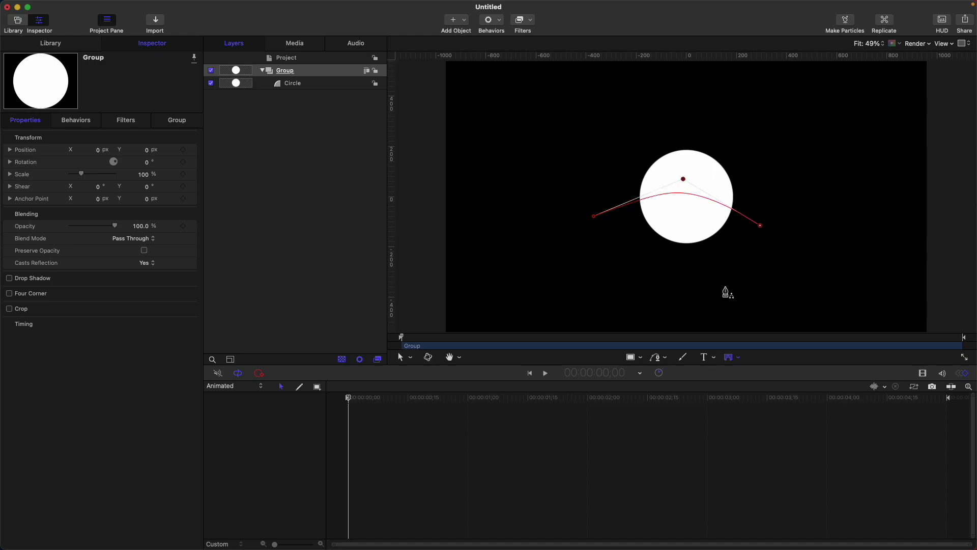
{"action": "left_click", "coordinate": [694, 293]}
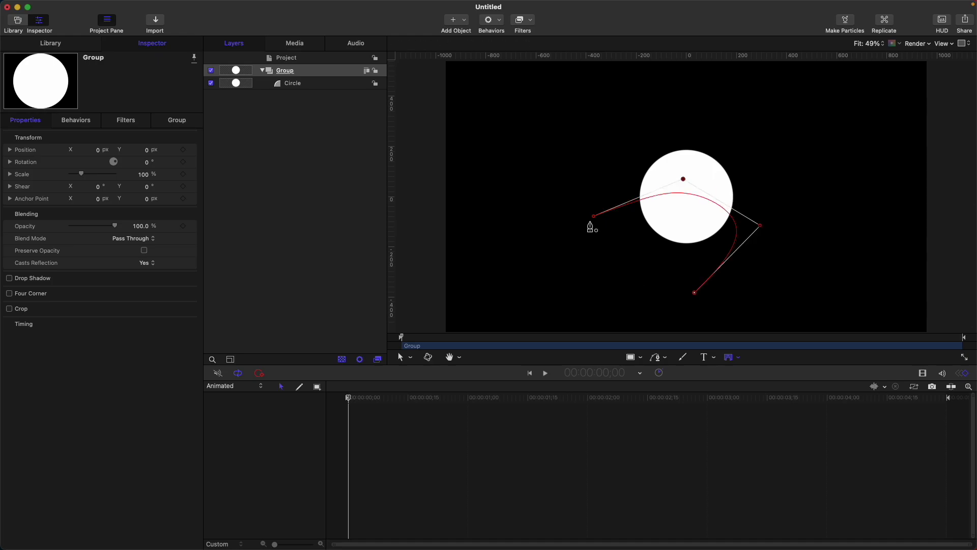
{"action": "left_click", "coordinate": [593, 217]}
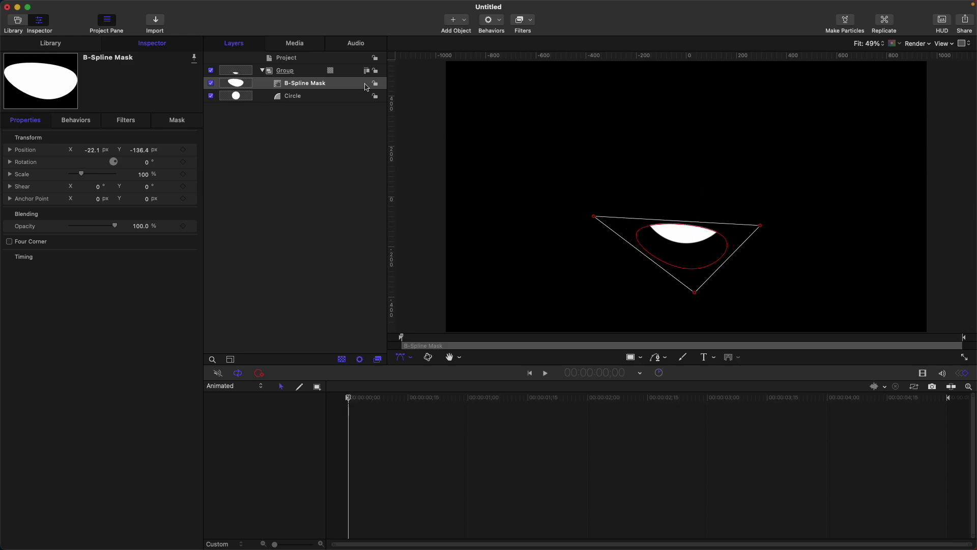
{"action": "left_click", "coordinate": [349, 82]}
{"action": "key", "text": "Delete"}
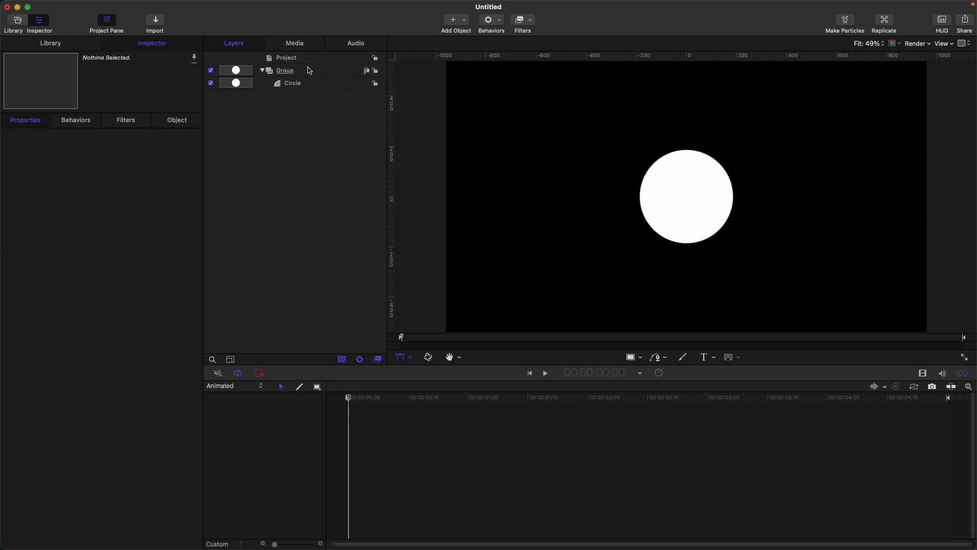
{"action": "left_click", "coordinate": [310, 70]}
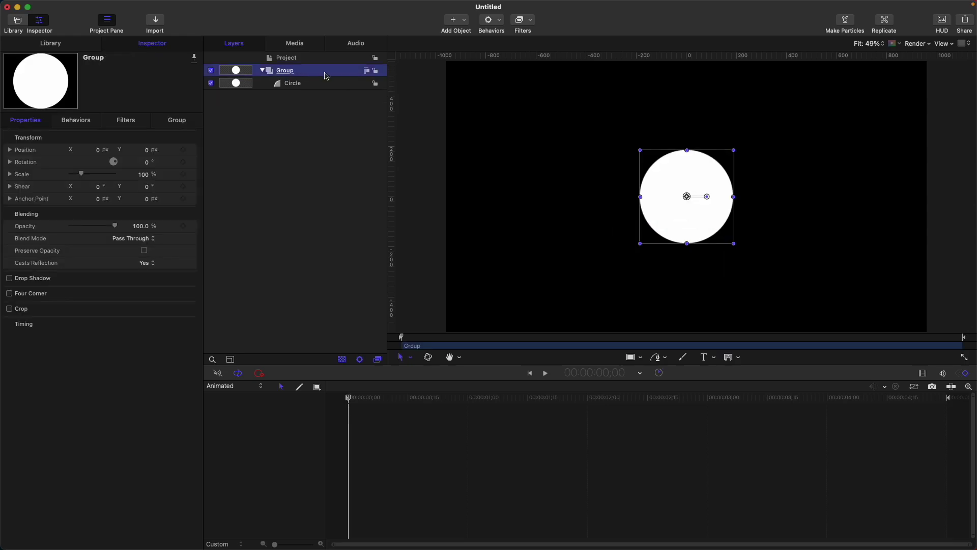
{"action": "left_click", "coordinate": [734, 358]}
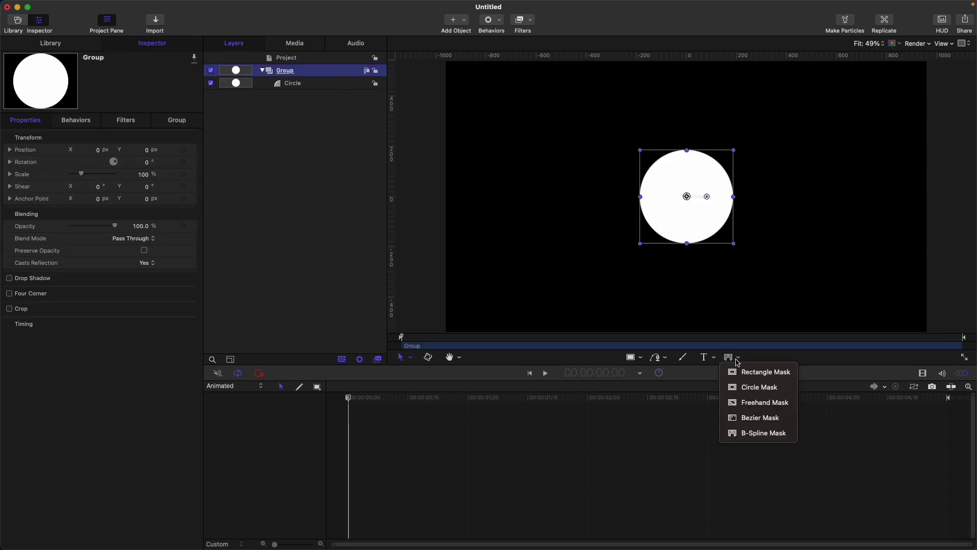
{"action": "left_click", "coordinate": [758, 433]}
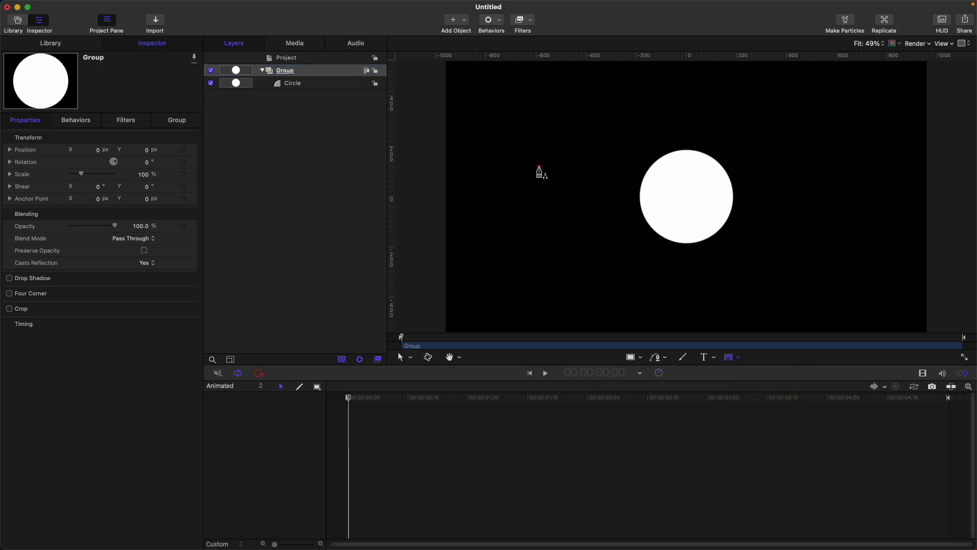
{"action": "left_click", "coordinate": [617, 129]}
{"action": "left_click", "coordinate": [705, 190]}
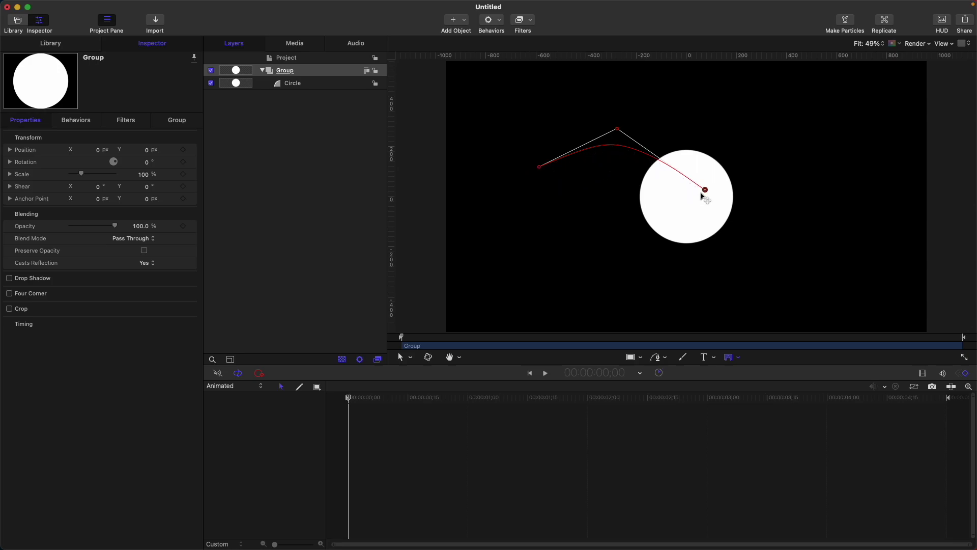
{"action": "left_click", "coordinate": [712, 267]}
{"action": "left_click", "coordinate": [631, 287]}
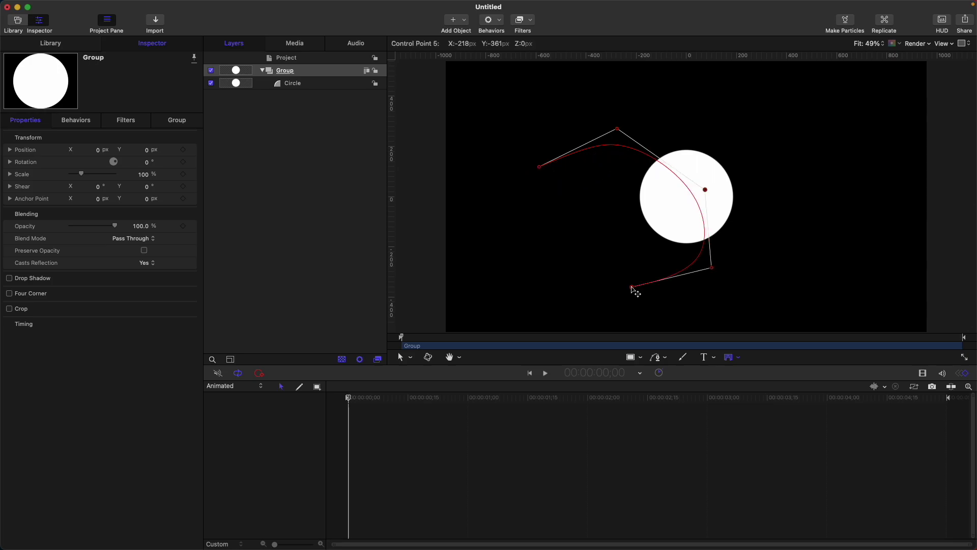
{"action": "left_click", "coordinate": [515, 248]}
{"action": "left_click", "coordinate": [539, 166]}
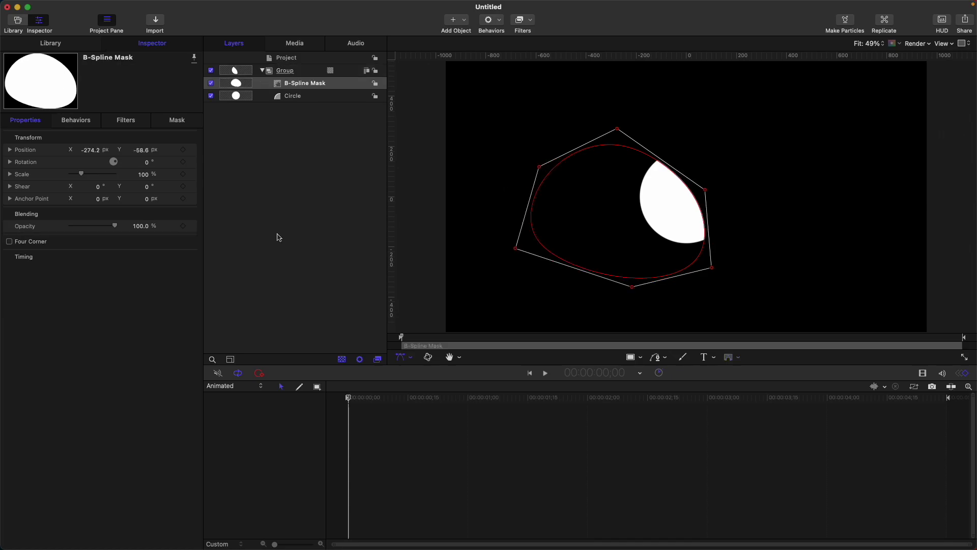
{"action": "key", "text": "BackSpace"}
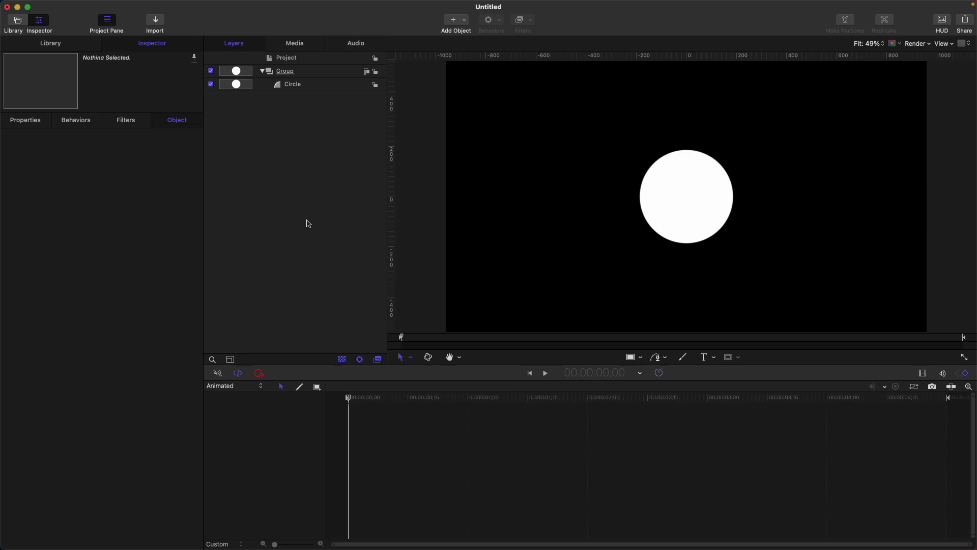
Draw a tall rectangle mask over the circle's left half with Roundness 50
{"action": "left_click", "coordinate": [318, 72]}
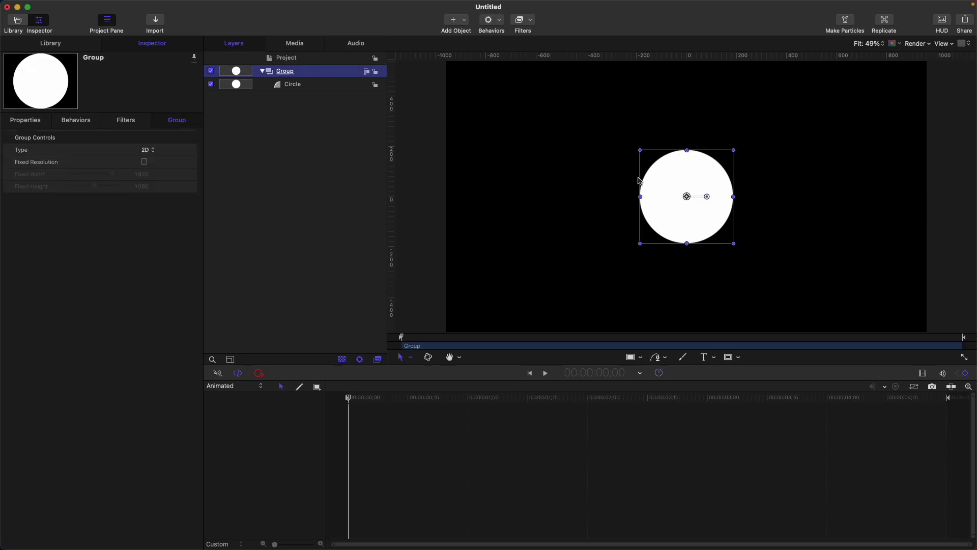
{"action": "key", "text": "alt+shift+b"}
{"action": "left_click_drag", "start_coordinate": [618, 128], "coordinate": [689, 297]}
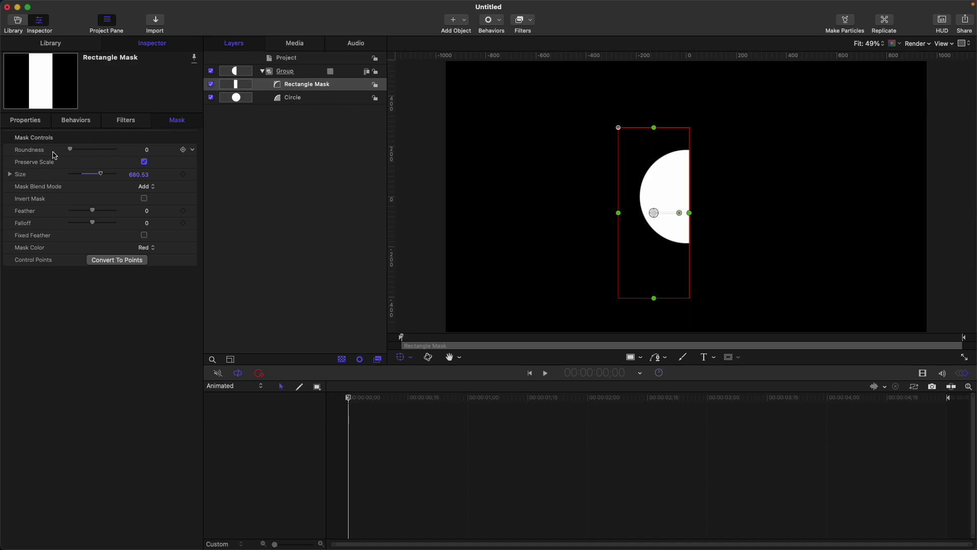
{"action": "left_click_drag", "start_coordinate": [70, 151], "coordinate": [166, 154]}
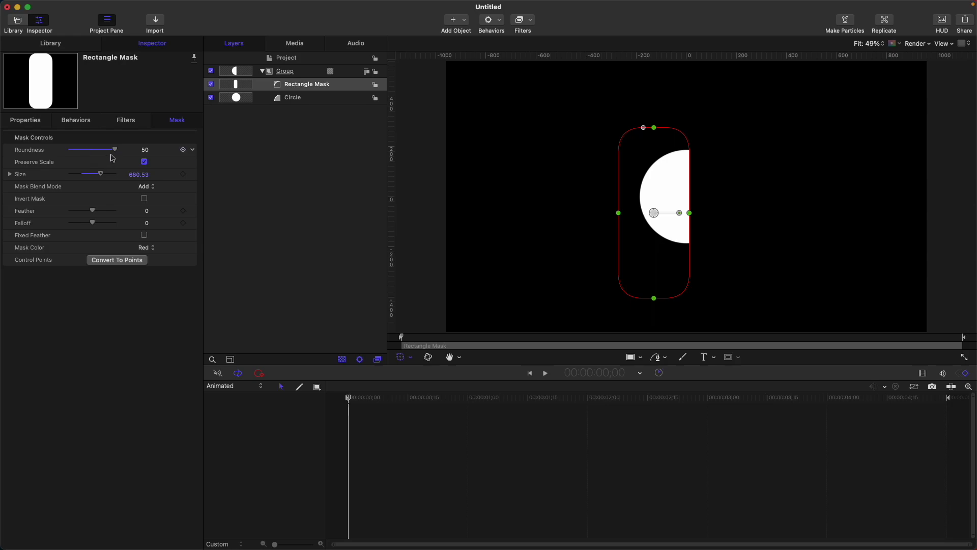
Try Roundness 262 then set it to 0; expand Size, widen to 399, then undo
{"action": "left_click_drag", "start_coordinate": [145, 152], "coordinate": [156, 148]}
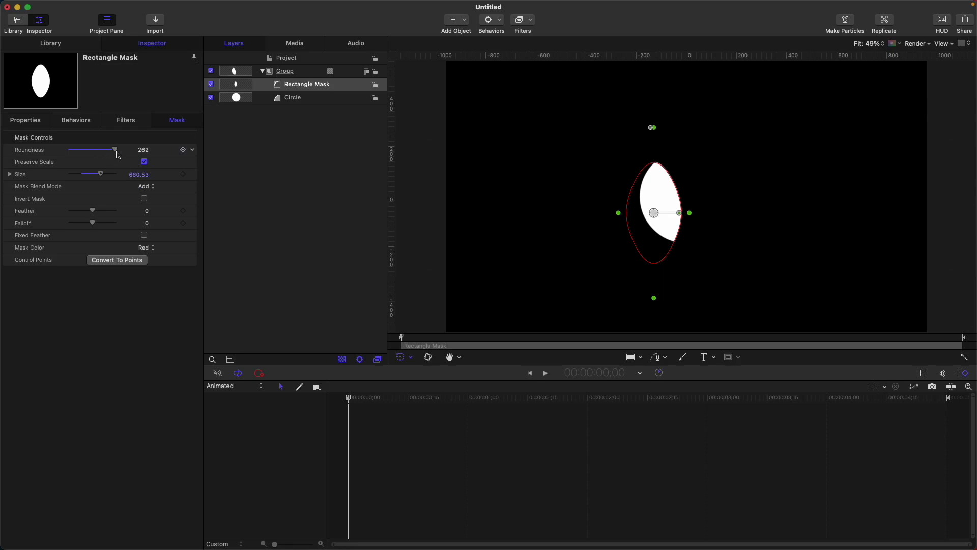
{"action": "left_click_drag", "start_coordinate": [115, 150], "coordinate": [2, 150]}
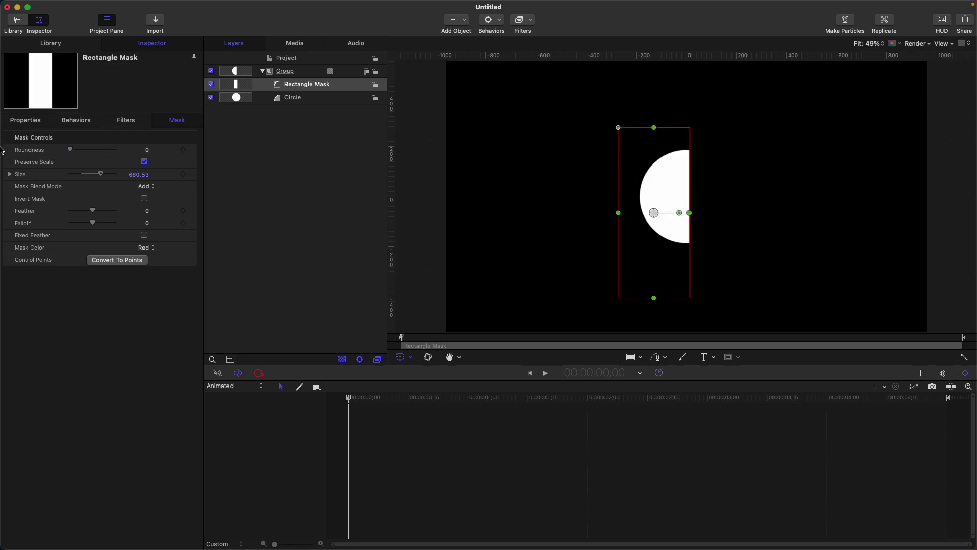
{"action": "left_click", "coordinate": [9, 175]}
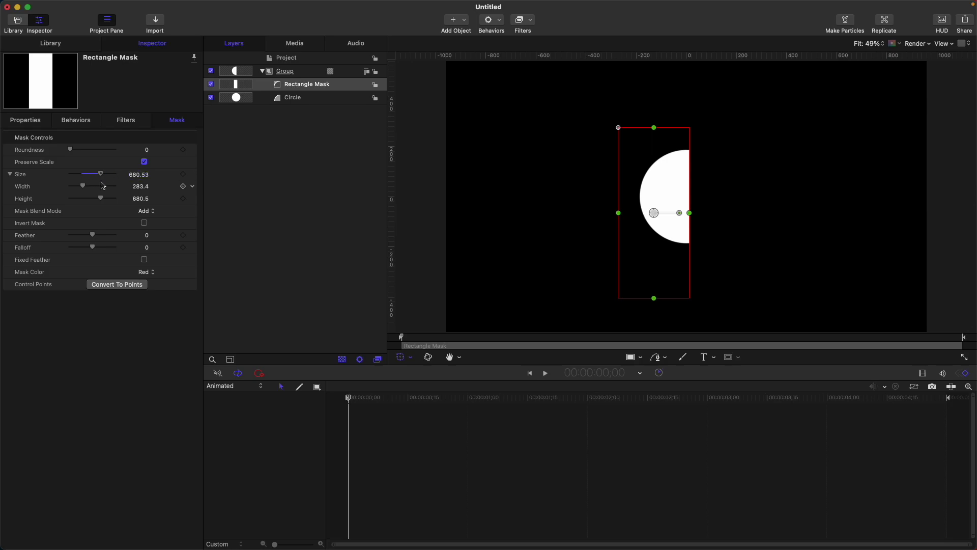
{"action": "left_click_drag", "start_coordinate": [83, 186], "coordinate": [157, 214]}
{"action": "key", "text": "super+z"}
Cycle the mask blend mode through Subtract, Replace, Intersect, Add, Subtract and back to Add
{"action": "left_click", "coordinate": [155, 213]}
{"action": "left_click", "coordinate": [153, 225]}
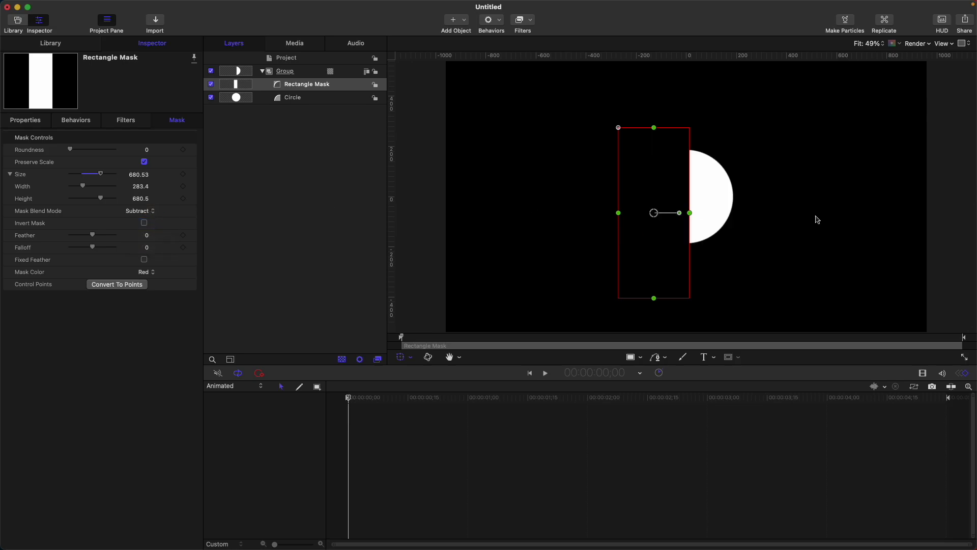
{"action": "left_click", "coordinate": [144, 214]}
{"action": "left_click", "coordinate": [146, 218]}
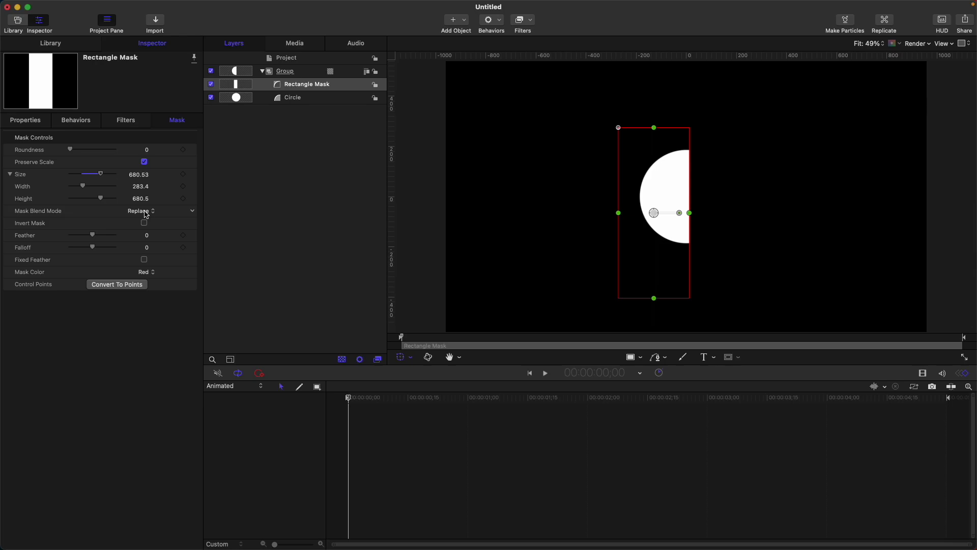
{"action": "left_click", "coordinate": [146, 214]}
{"action": "left_click", "coordinate": [146, 223]}
{"action": "left_click", "coordinate": [146, 212]}
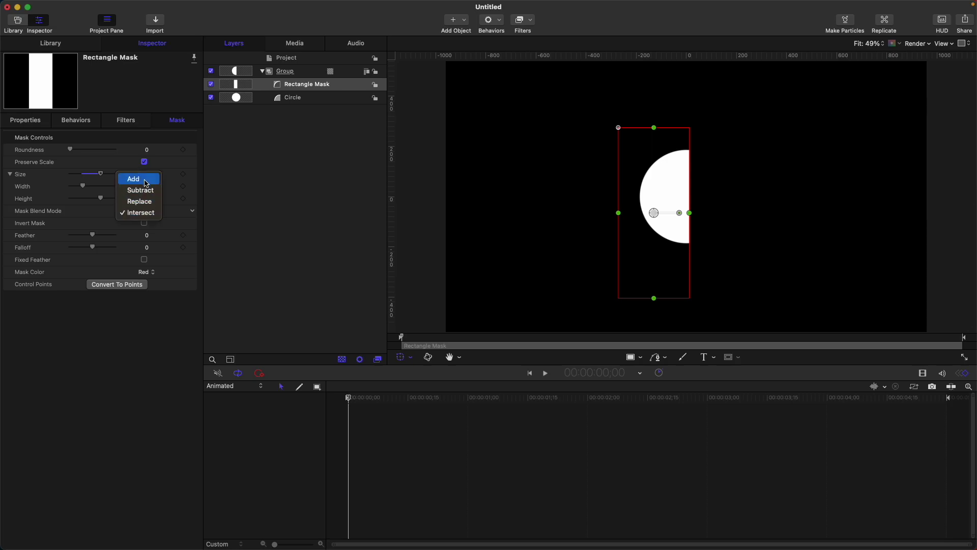
{"action": "left_click", "coordinate": [146, 178]}
{"action": "left_click", "coordinate": [151, 211]}
{"action": "left_click", "coordinate": [153, 223]}
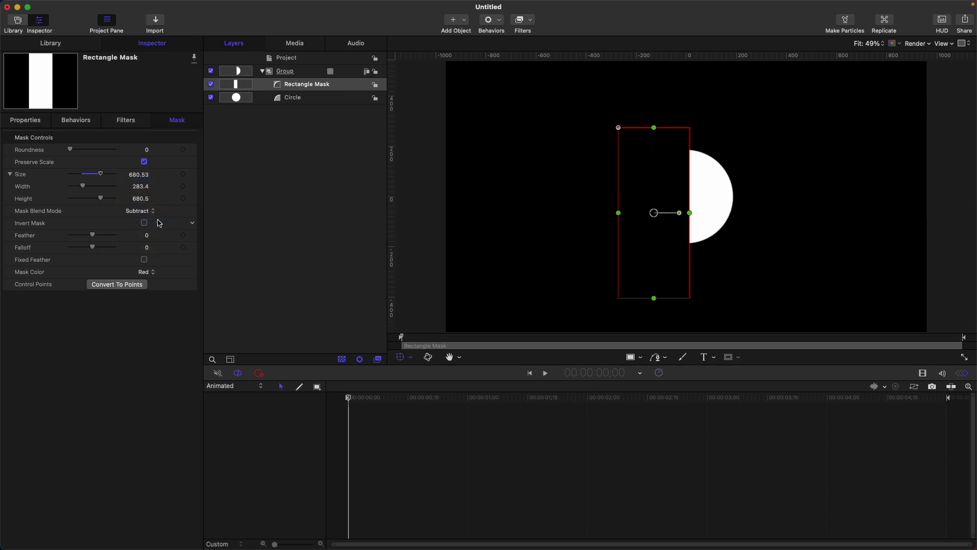
{"action": "left_click", "coordinate": [146, 206]}
{"action": "left_click", "coordinate": [146, 204]}
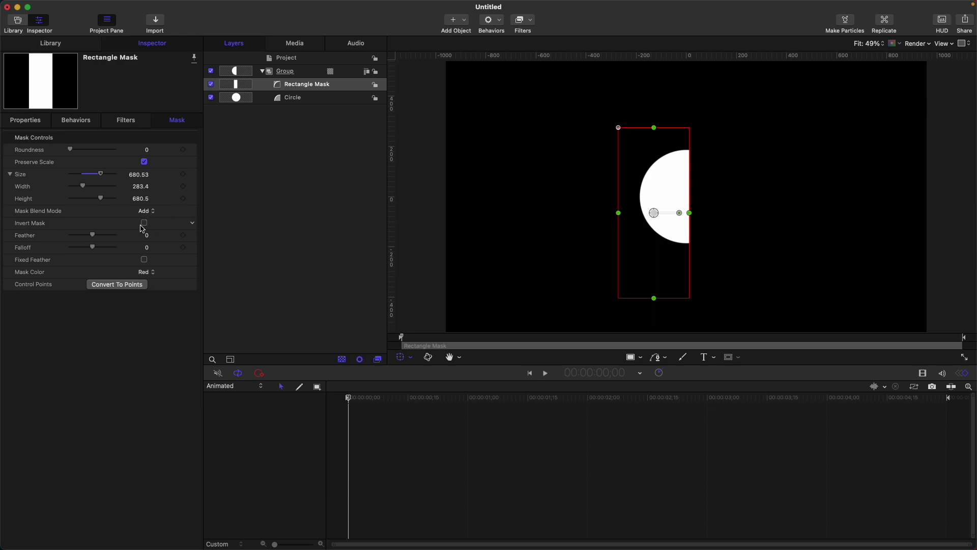
Toggle Invert Mask on and off, set blend mode to Subtract, then toggle inversion again
{"action": "left_click", "coordinate": [144, 223]}
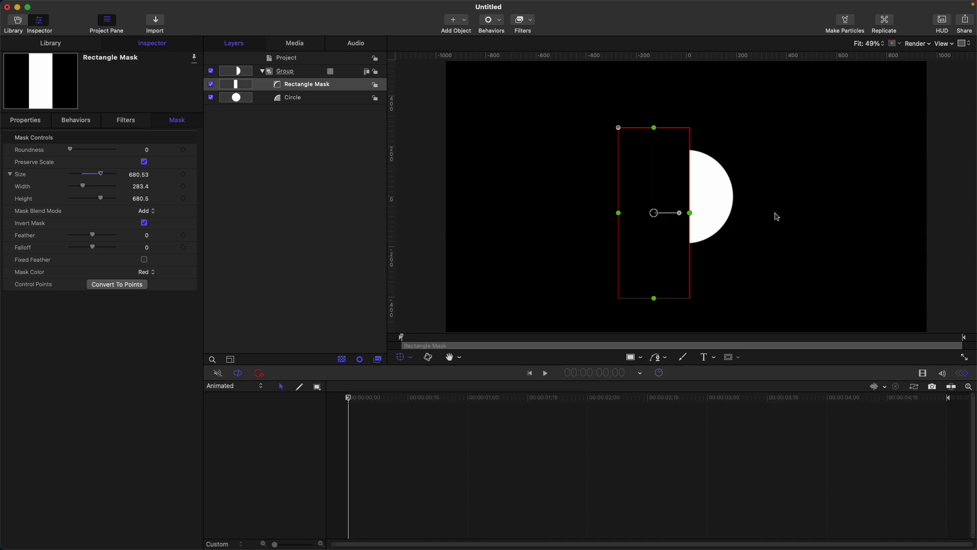
{"action": "left_click", "coordinate": [144, 223]}
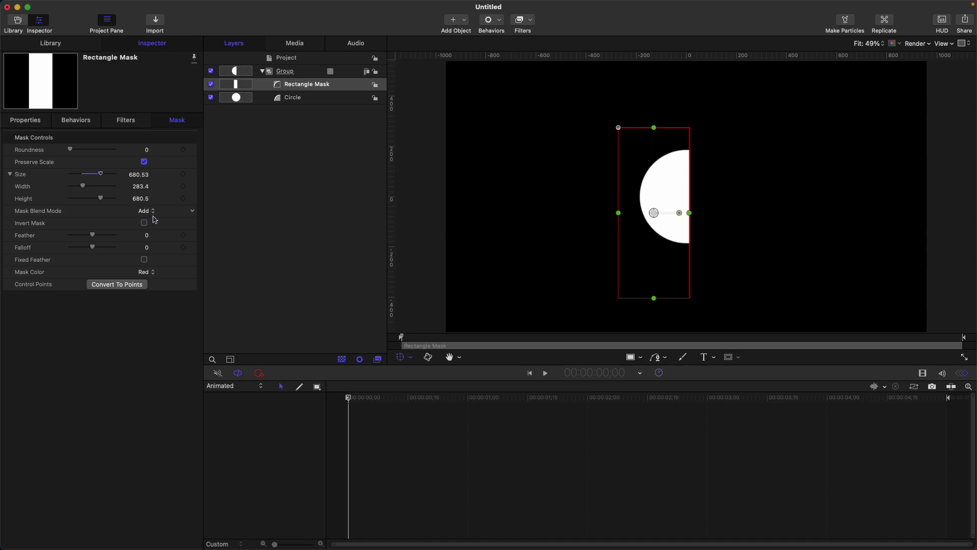
{"action": "left_click", "coordinate": [153, 211]}
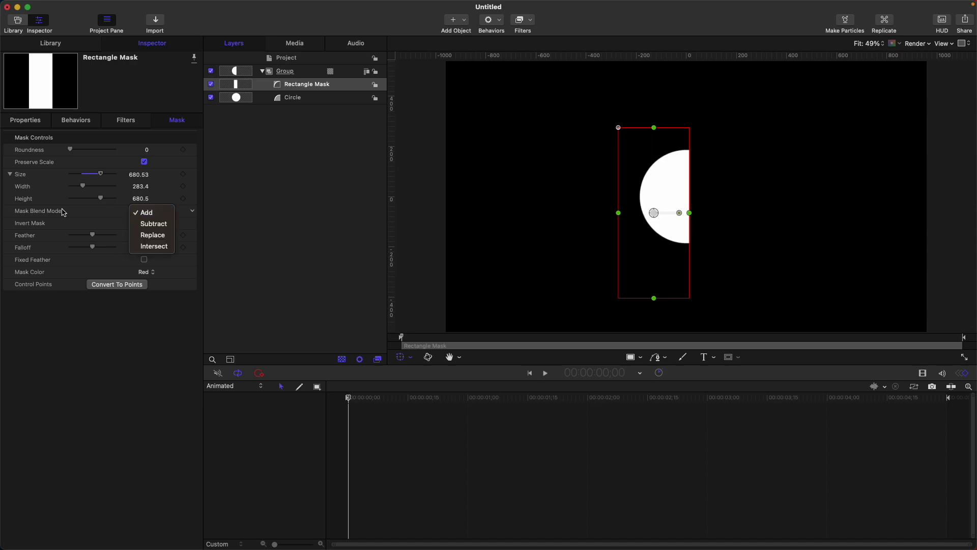
{"action": "left_click", "coordinate": [158, 226]}
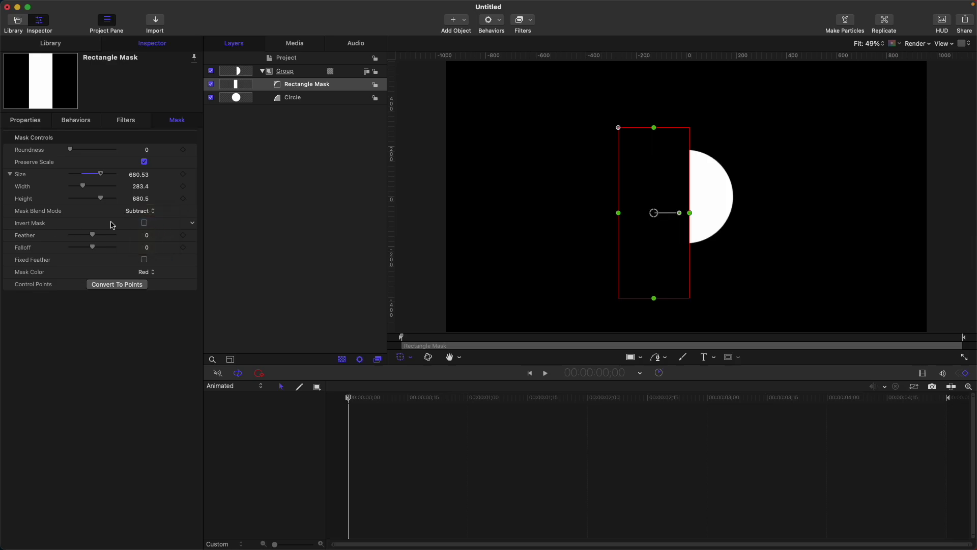
{"action": "left_click", "coordinate": [144, 222]}
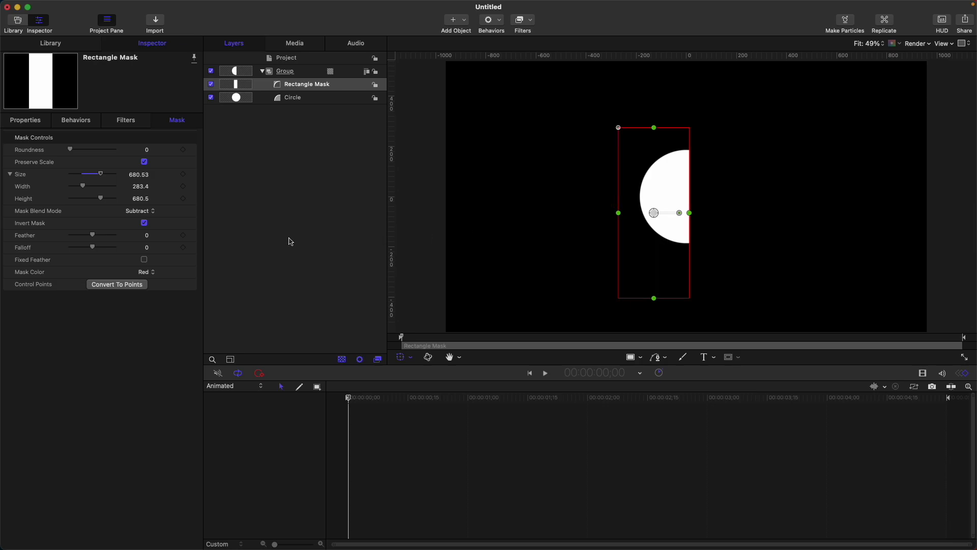
{"action": "left_click", "coordinate": [144, 223]}
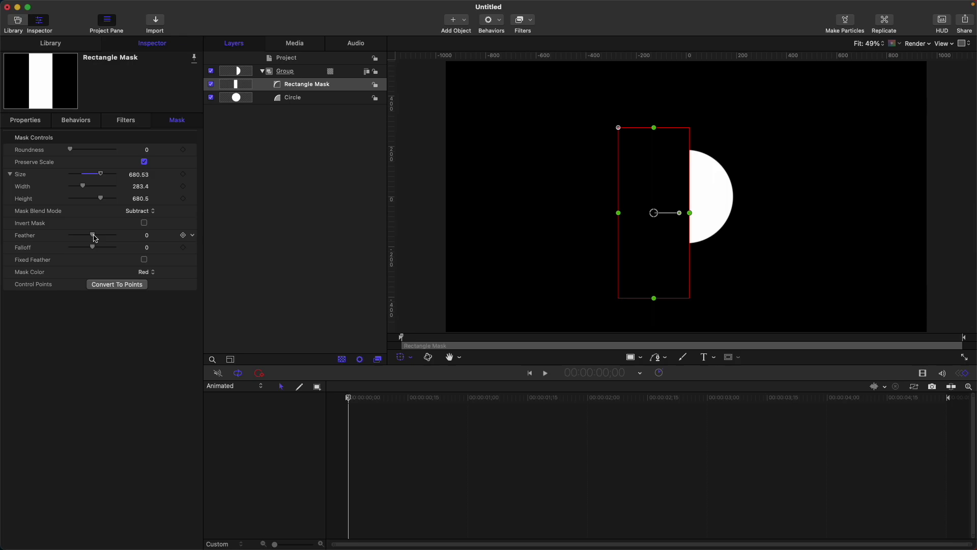
Feather the mask to 86 with Falloff 6.0, toggle Fixed Feather, and start converting to control points
{"action": "left_click_drag", "start_coordinate": [94, 237], "coordinate": [114, 238]}
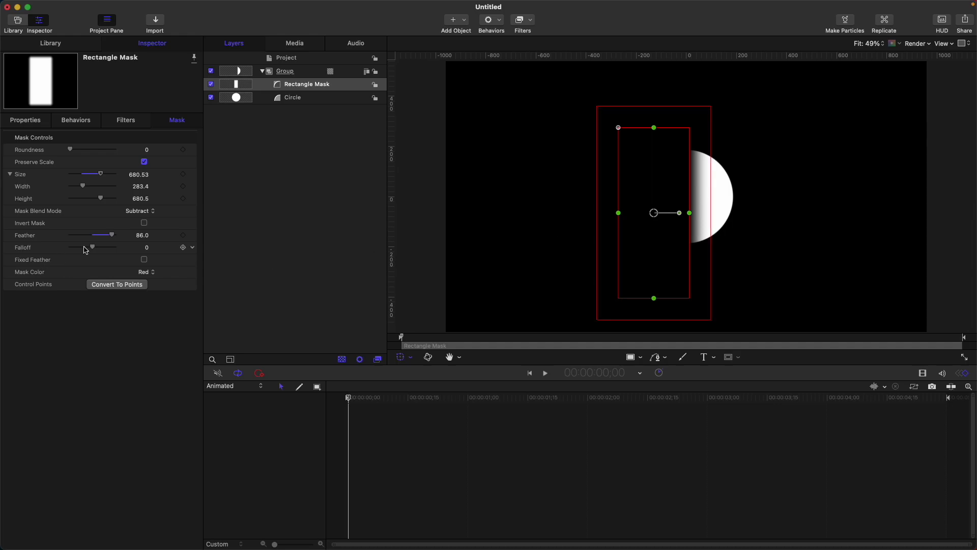
{"action": "left_click_drag", "start_coordinate": [93, 250], "coordinate": [23, 257]}
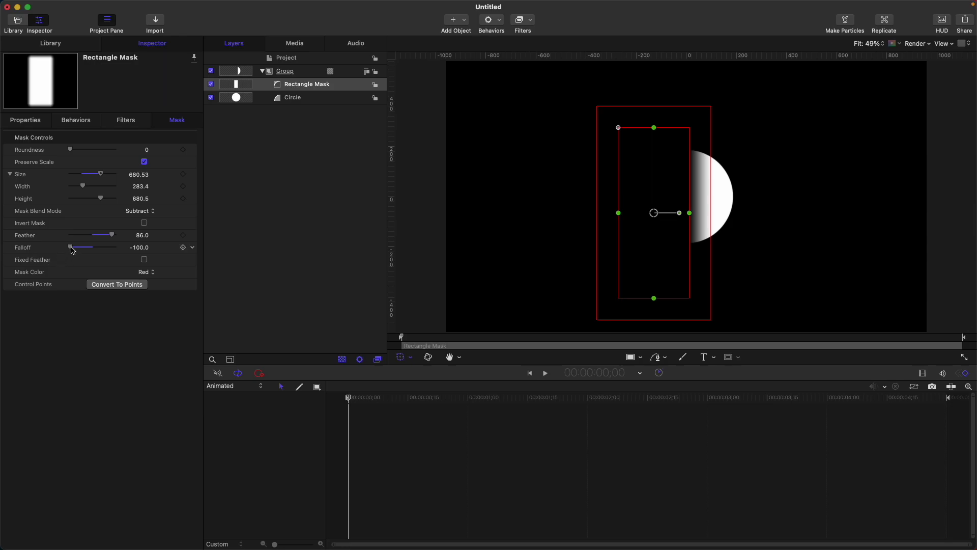
{"action": "left_click_drag", "start_coordinate": [72, 248], "coordinate": [124, 253]}
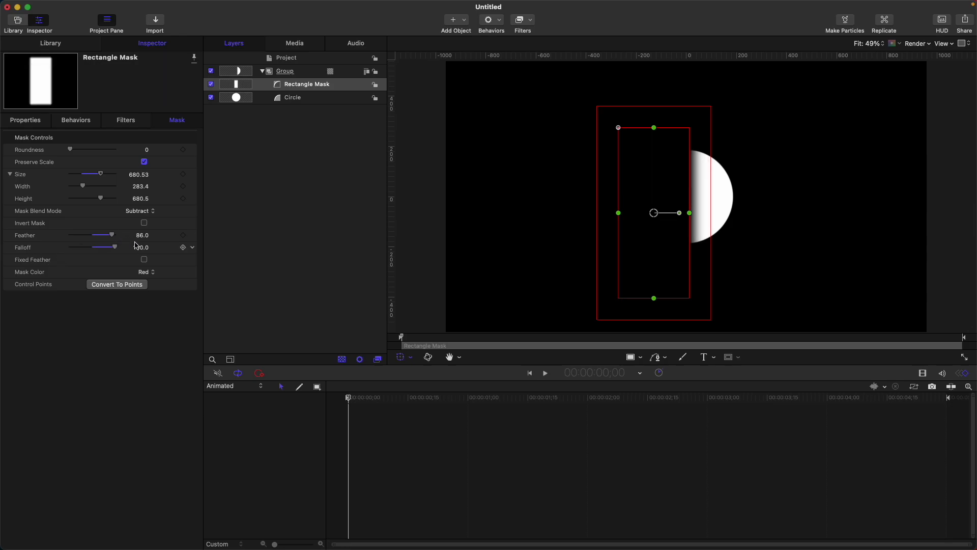
{"action": "left_click_drag", "start_coordinate": [115, 248], "coordinate": [94, 249]}
{"action": "left_click", "coordinate": [144, 260]}
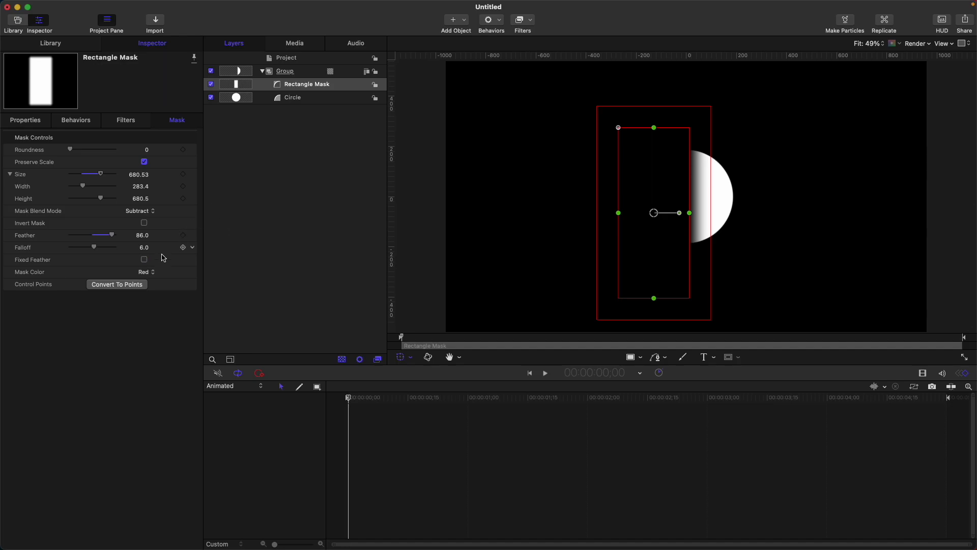
{"action": "left_click", "coordinate": [129, 285]}
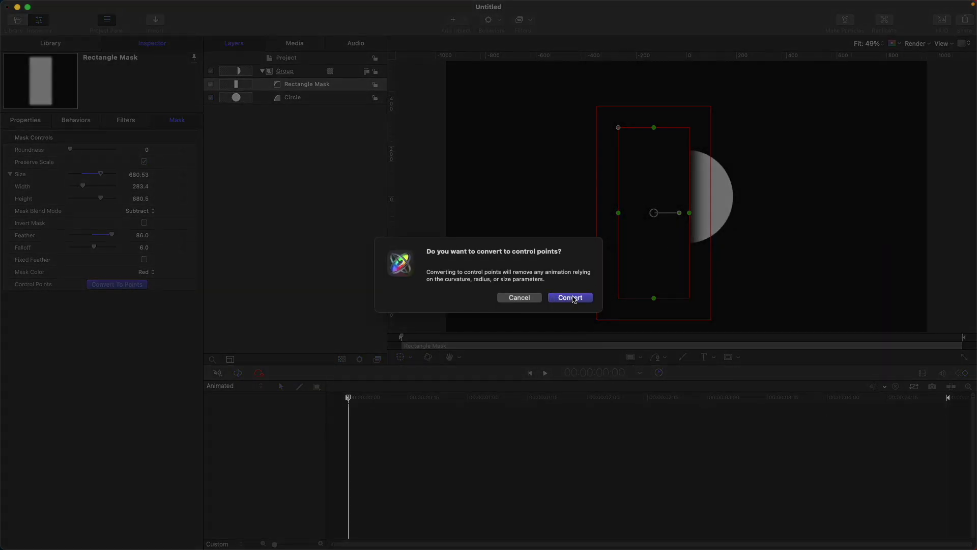
Convert the rectangle mask to points, add a fifth point on its right edge, then delete the mask
{"action": "left_click", "coordinate": [572, 299]}
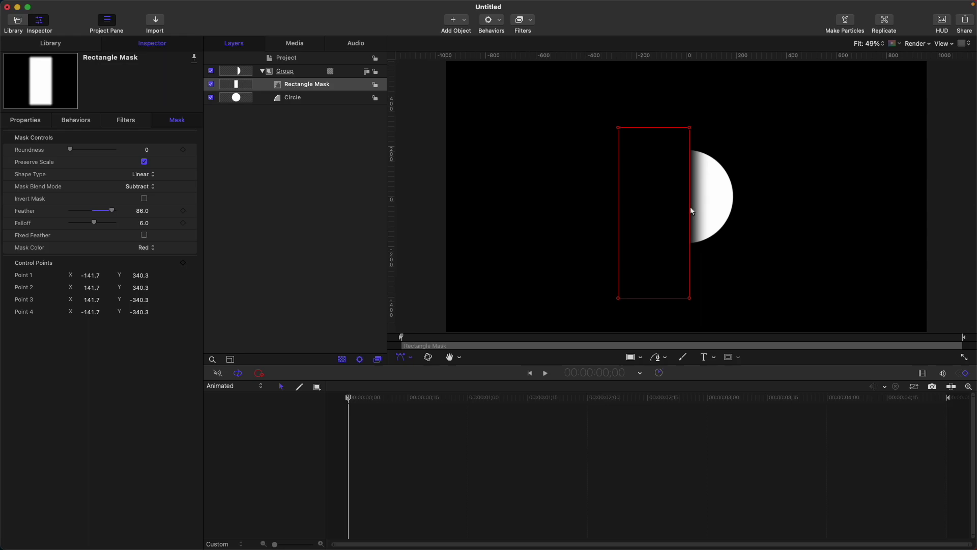
{"action": "double_click", "coordinate": [689, 209]}
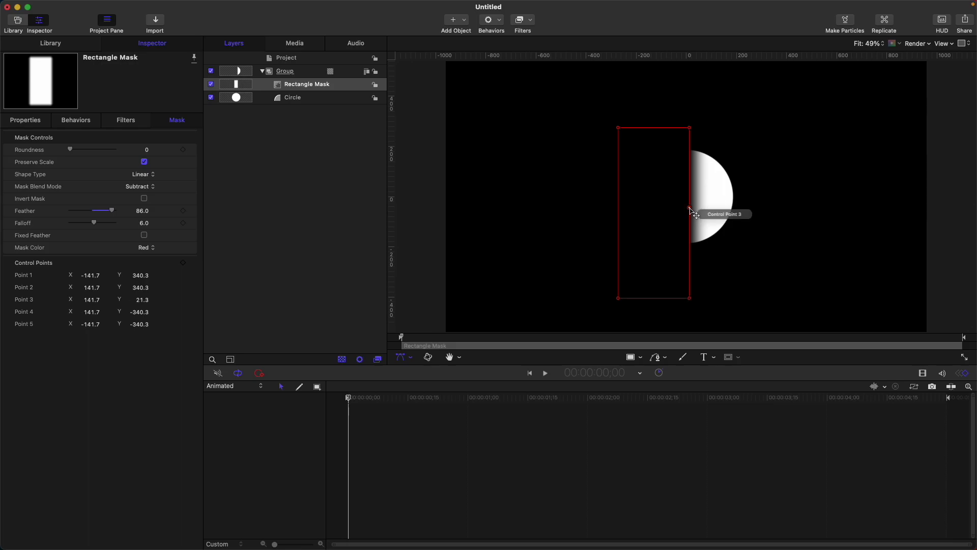
{"action": "mouse_move", "coordinate": [690, 209]}
{"action": "left_mouse_down"}
{"action": "mouse_move", "coordinate": [723, 199]}
{"action": "mouse_move", "coordinate": [691, 204]}
{"action": "left_mouse_up"}
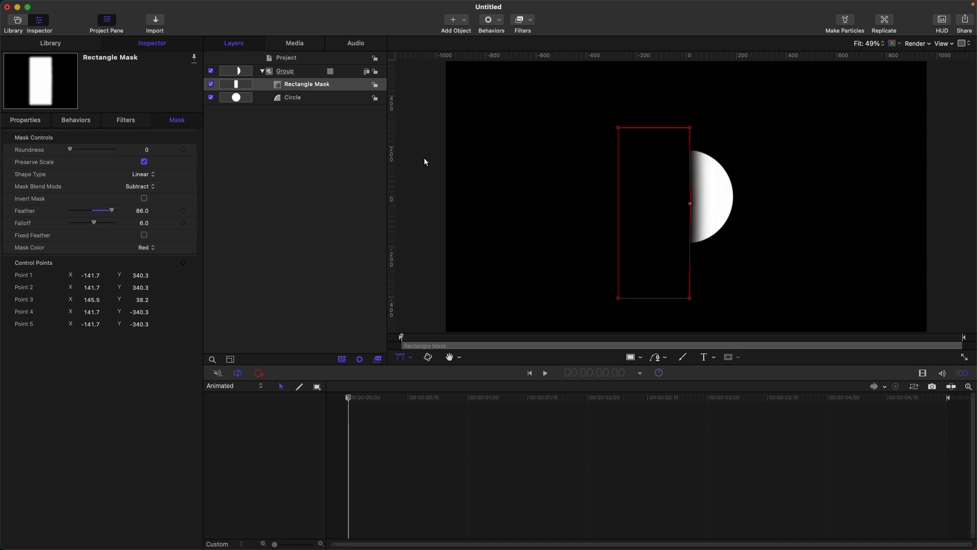
{"action": "left_click", "coordinate": [300, 86]}
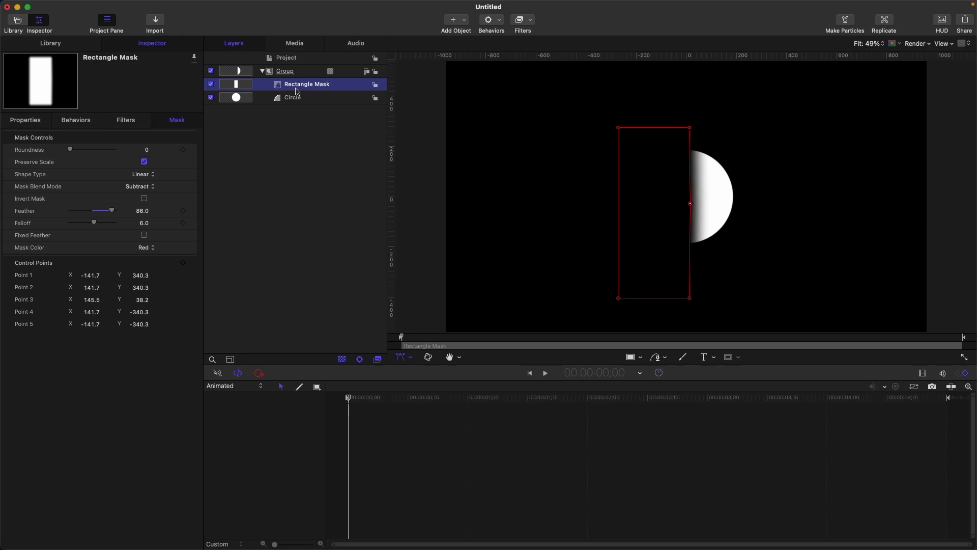
{"action": "key", "text": "Delete"}
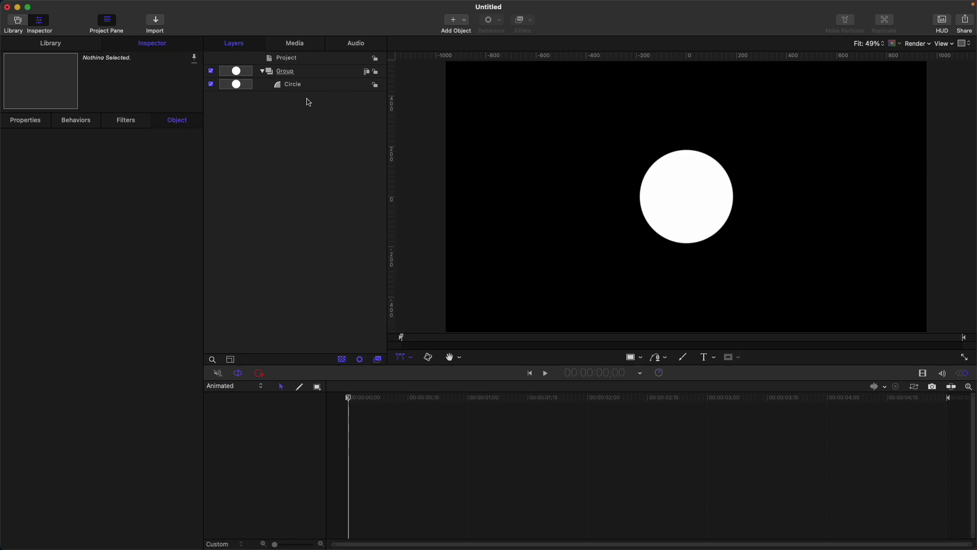
Add a Star shape from the Library and move it left of the circle
{"action": "left_click", "coordinate": [51, 44]}
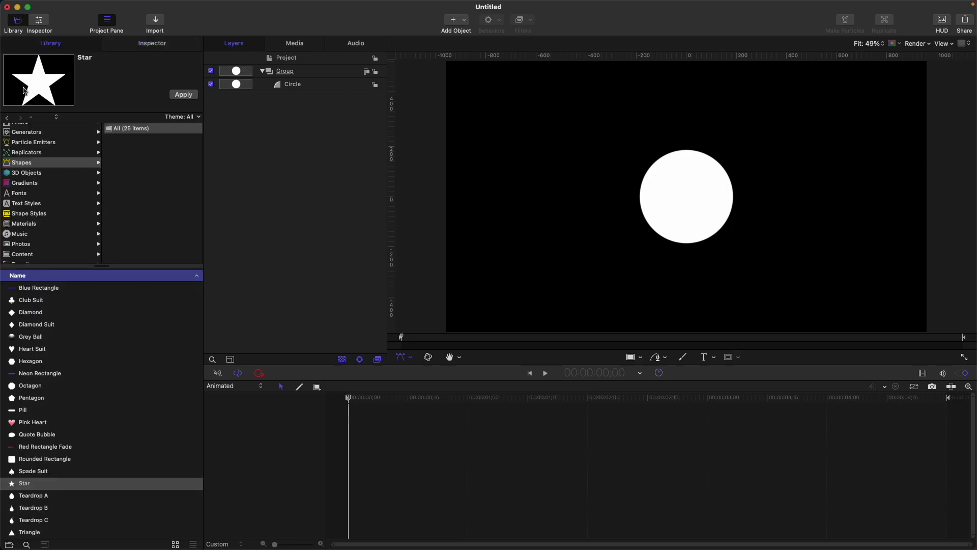
{"action": "left_click", "coordinate": [184, 94]}
{"action": "left_click", "coordinate": [164, 45]}
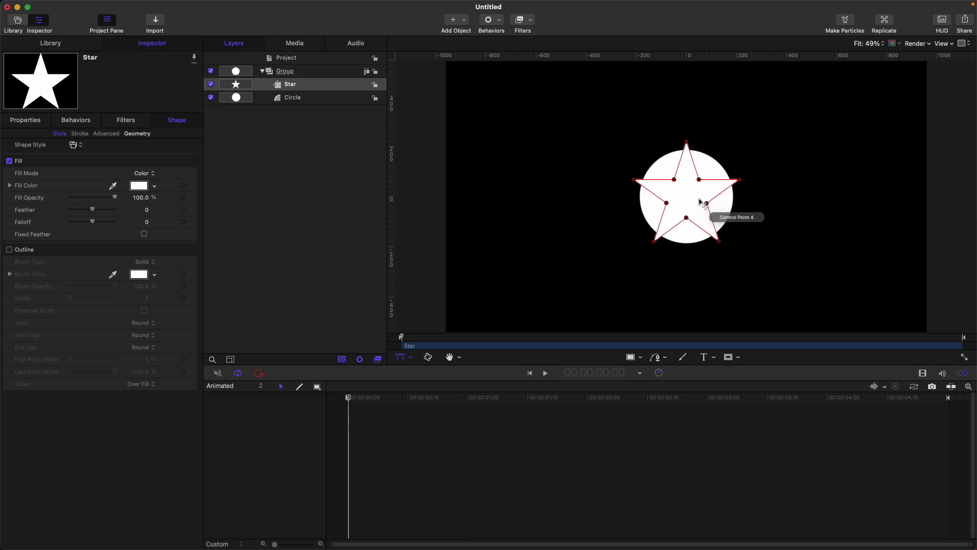
{"action": "left_click_drag", "start_coordinate": [676, 200], "coordinate": [573, 200]}
Draw a rectangle mask on the Star layer covering the star's left half
{"action": "left_click", "coordinate": [286, 147]}
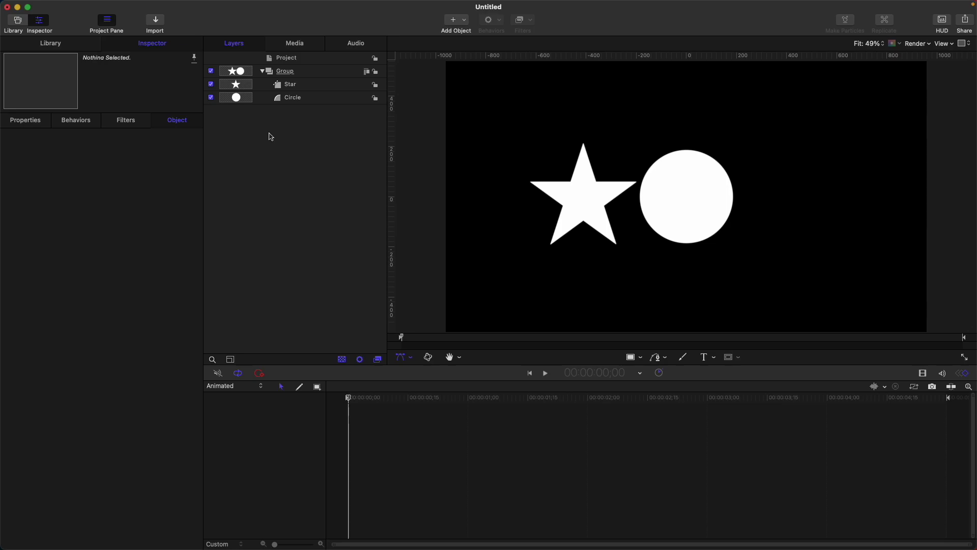
{"action": "left_click", "coordinate": [296, 85]}
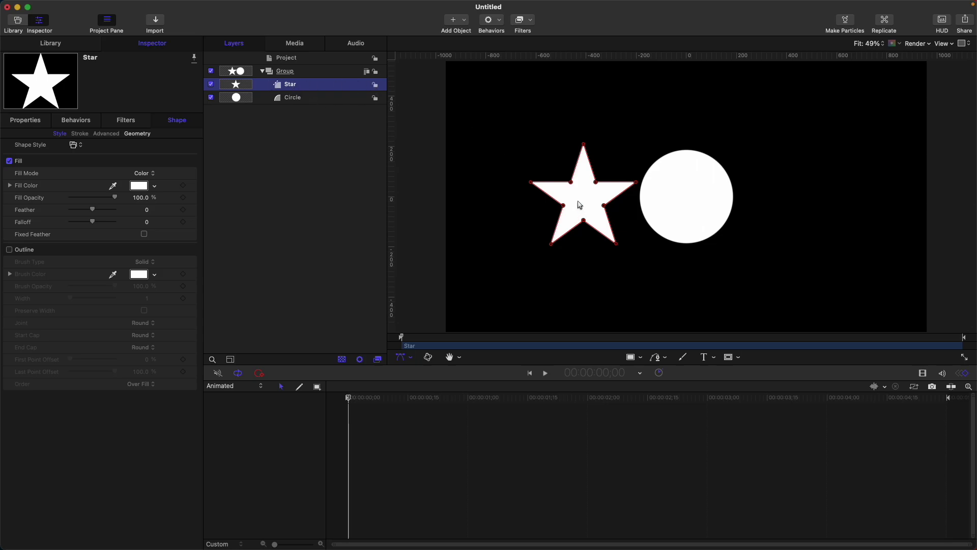
{"action": "key", "text": "alt+r"}
{"action": "left_click_drag", "start_coordinate": [504, 149], "coordinate": [584, 269]}
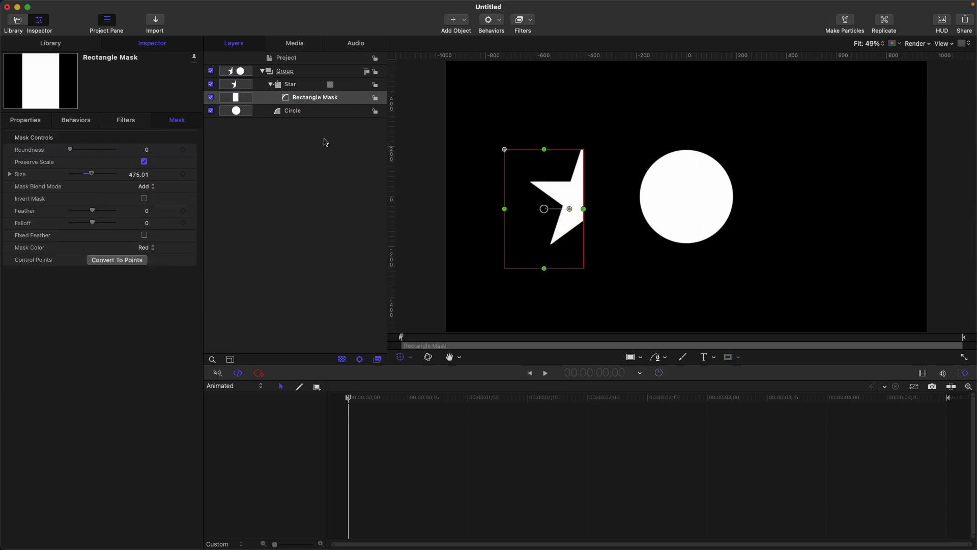
{"action": "key", "text": "Delete"}
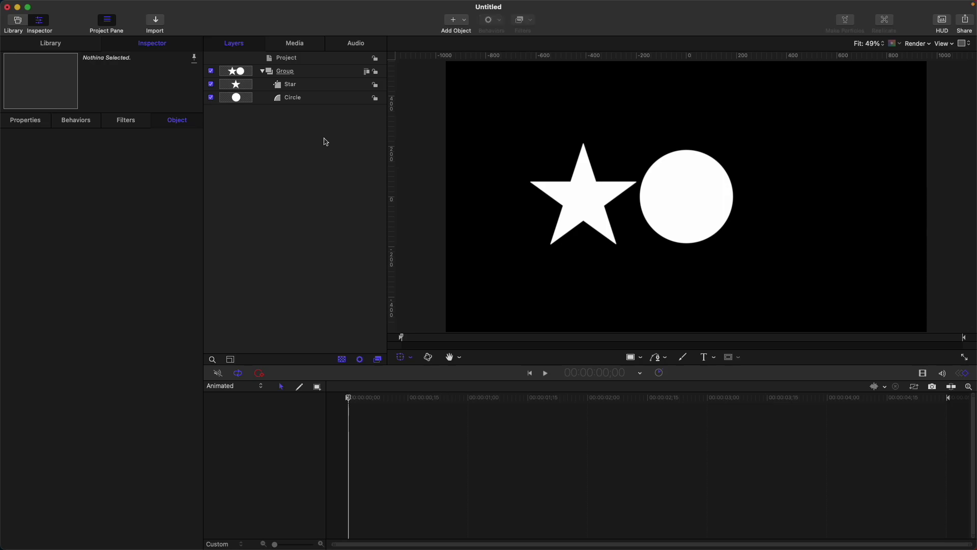
{"action": "left_click", "coordinate": [314, 98]}
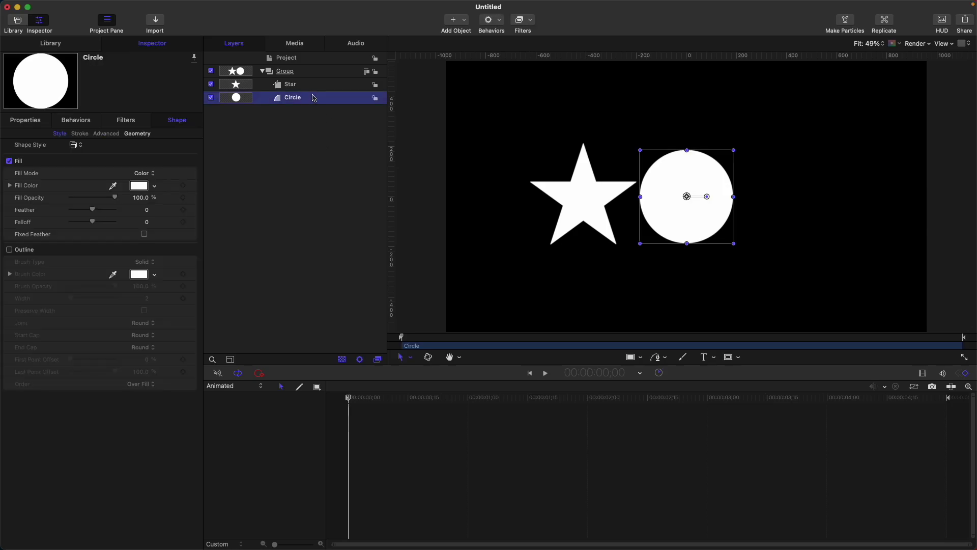